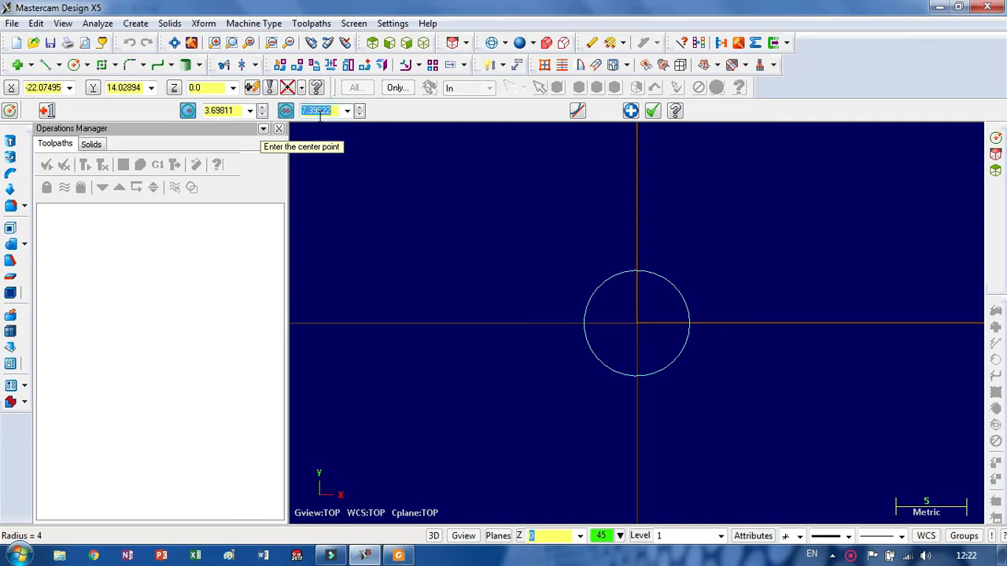
Step: Set the diameter of the circle centred on the origin to 50 mm
text(50)
key(Return)
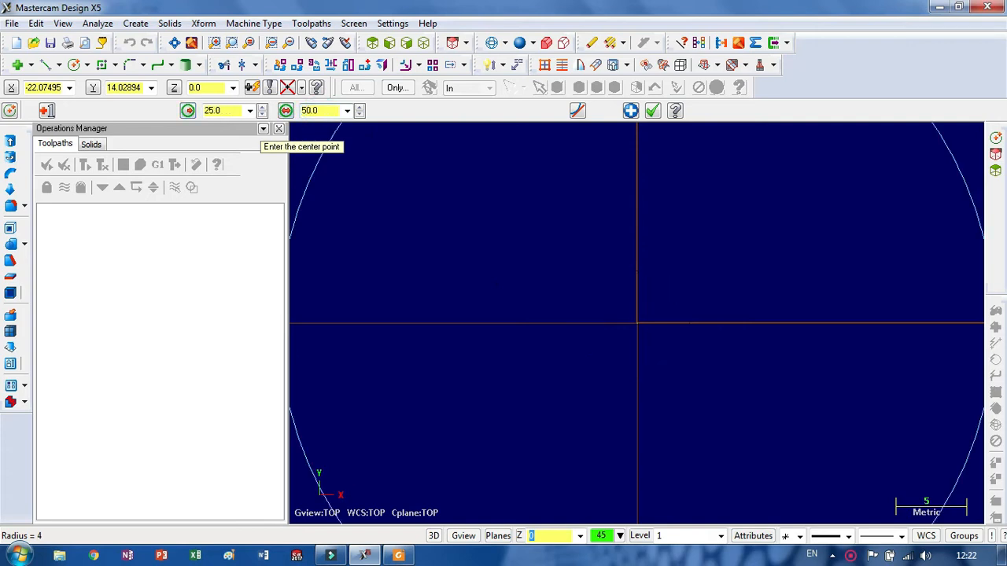
scroll(473, 248, down, 2)
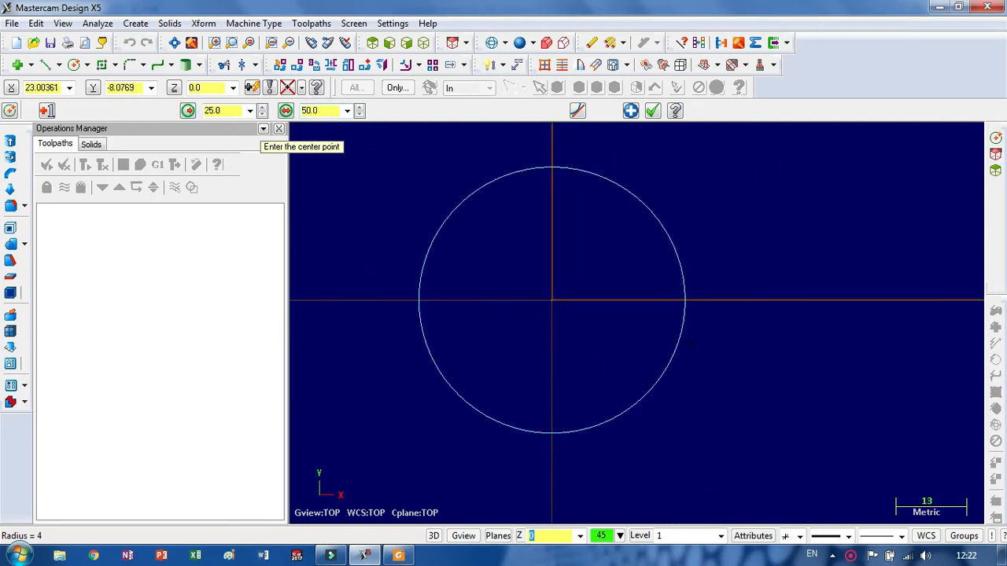
Step: Extrude the circle upward by 40 mm as a new solid body, with its direction reversed to point along positive Z
middle_drag(731, 360, 562, 271)
scroll(574, 251, up, 1)
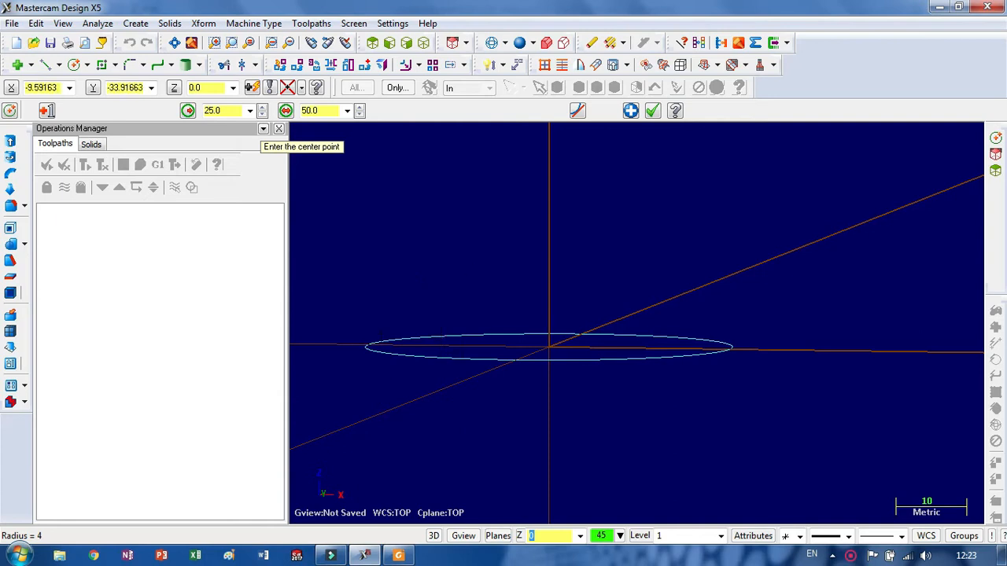
click(10, 141)
click(515, 361)
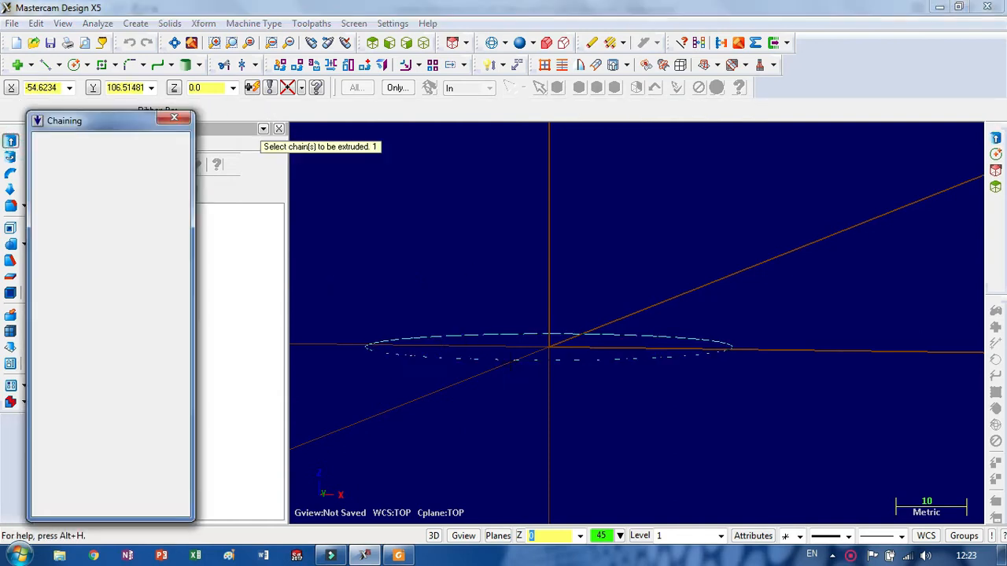
click(88, 491)
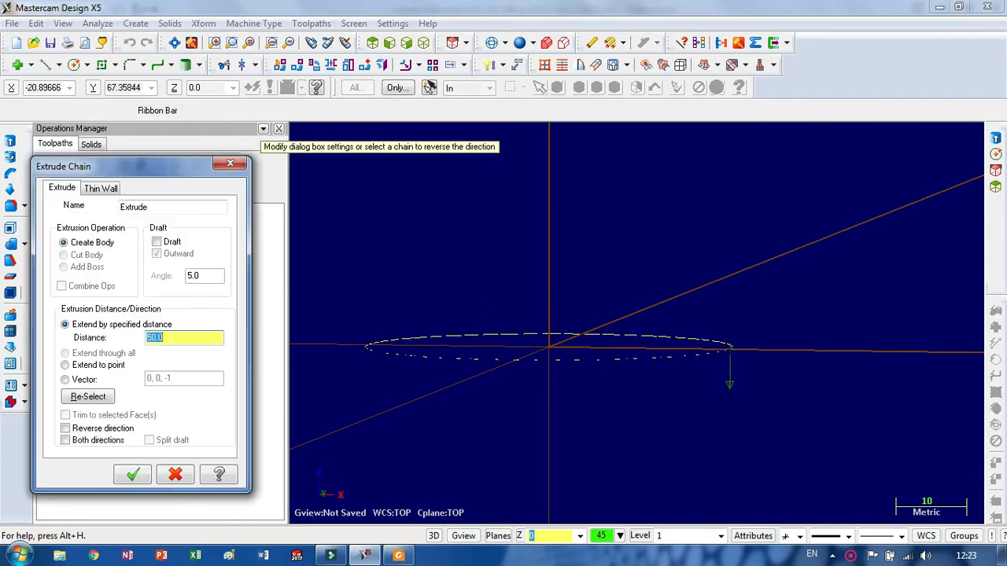
click(533, 360)
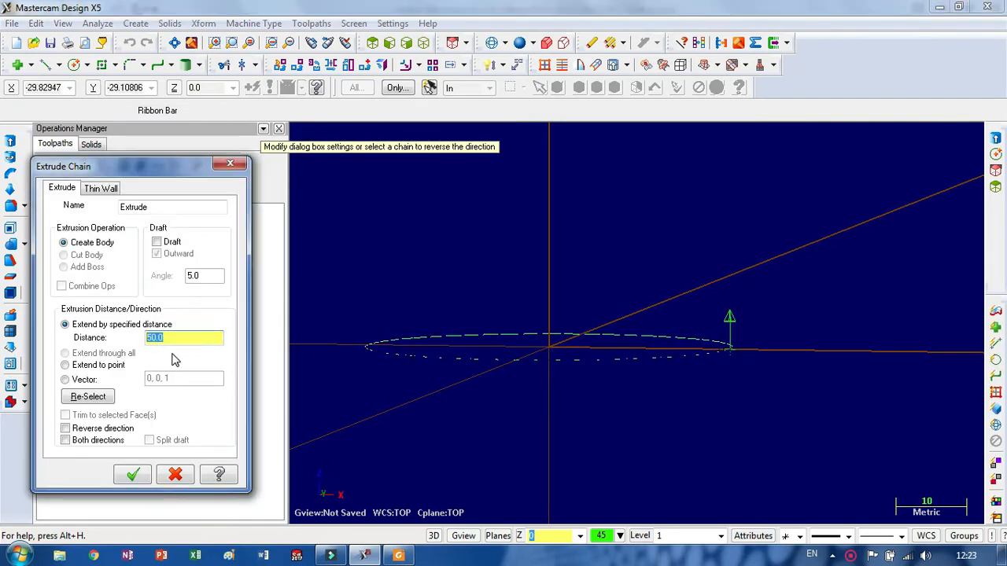
text(40)
click(132, 475)
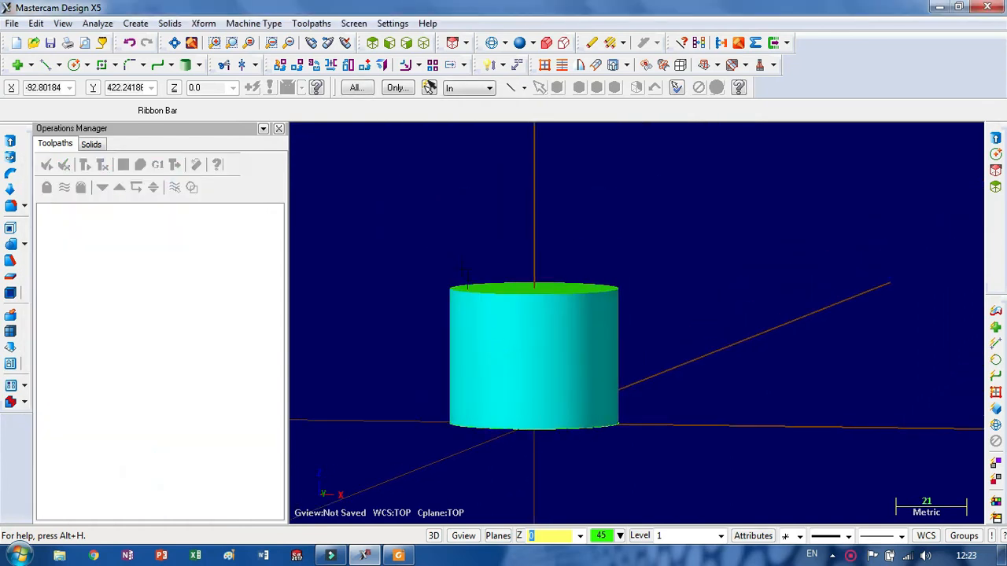
Step: Switch the display of the solid cylinder from shaded to wireframe
middle_drag(478, 261, 510, 358)
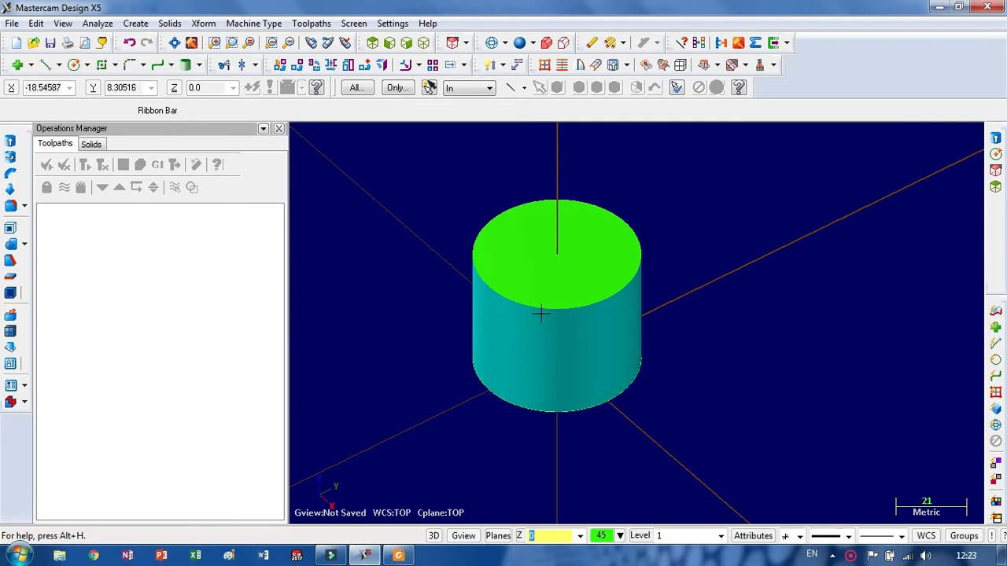
middle_drag(713, 338, 716, 302)
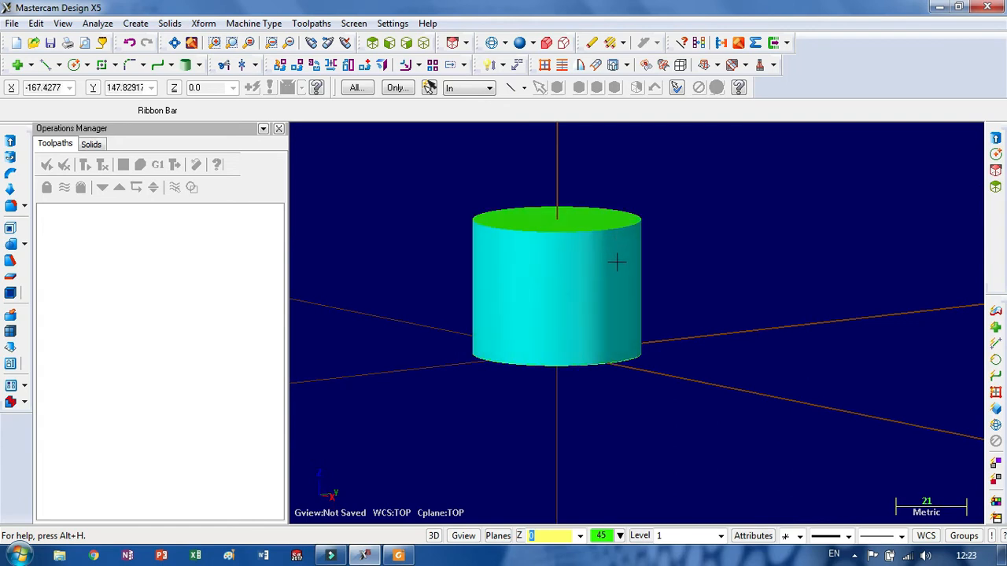
middle_drag(689, 220, 658, 229)
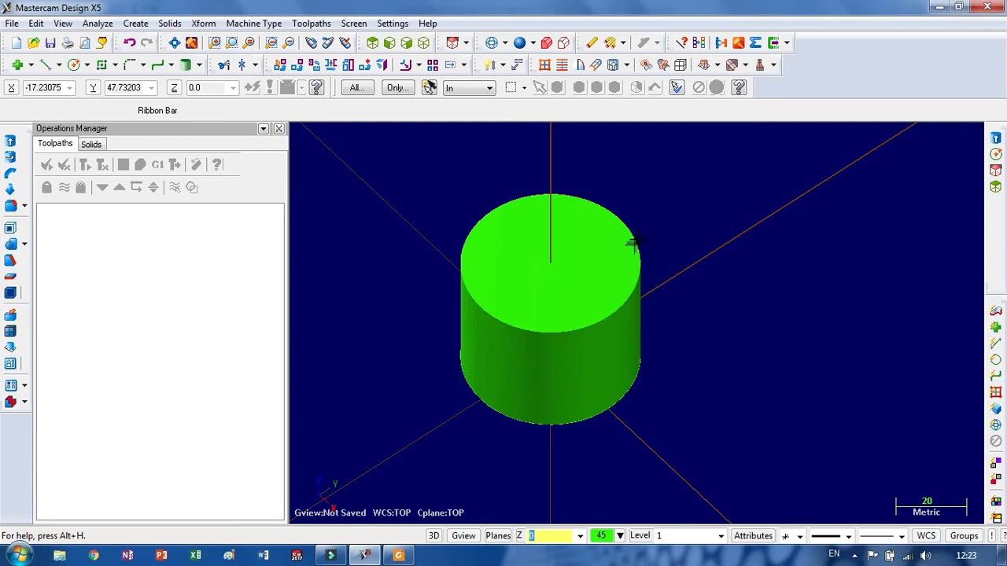
scroll(646, 250, up, 1)
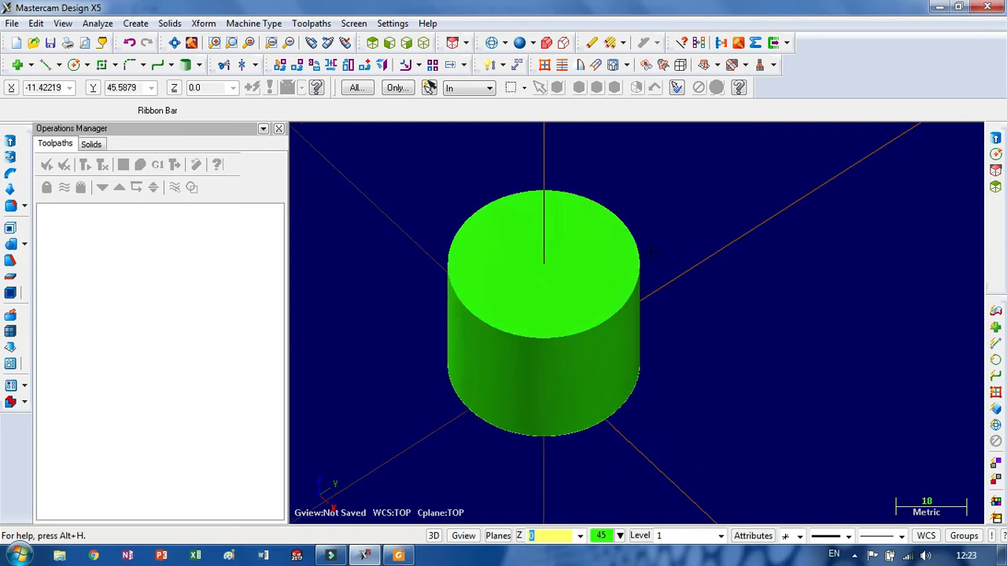
scroll(652, 250, up, 1)
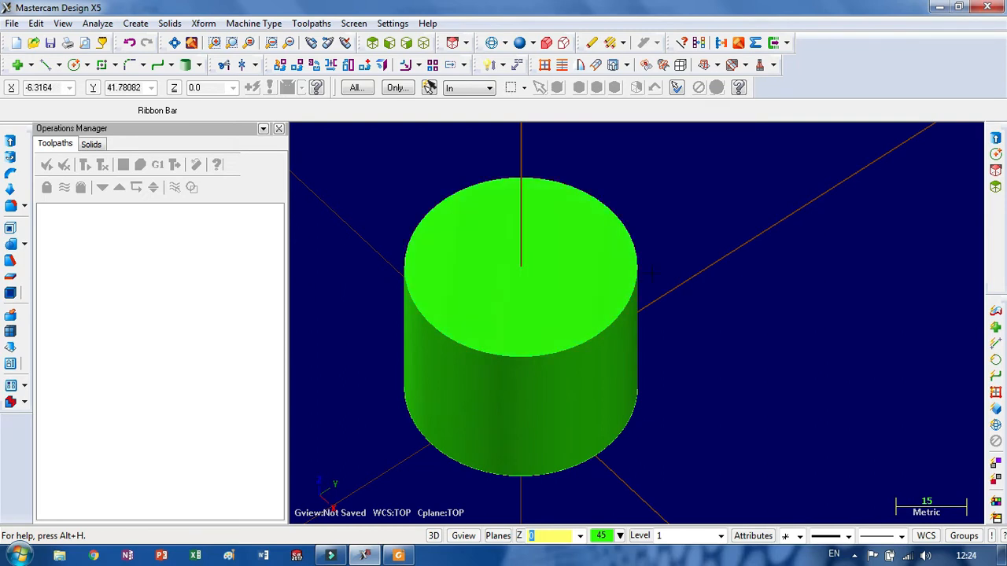
key(alt+s)
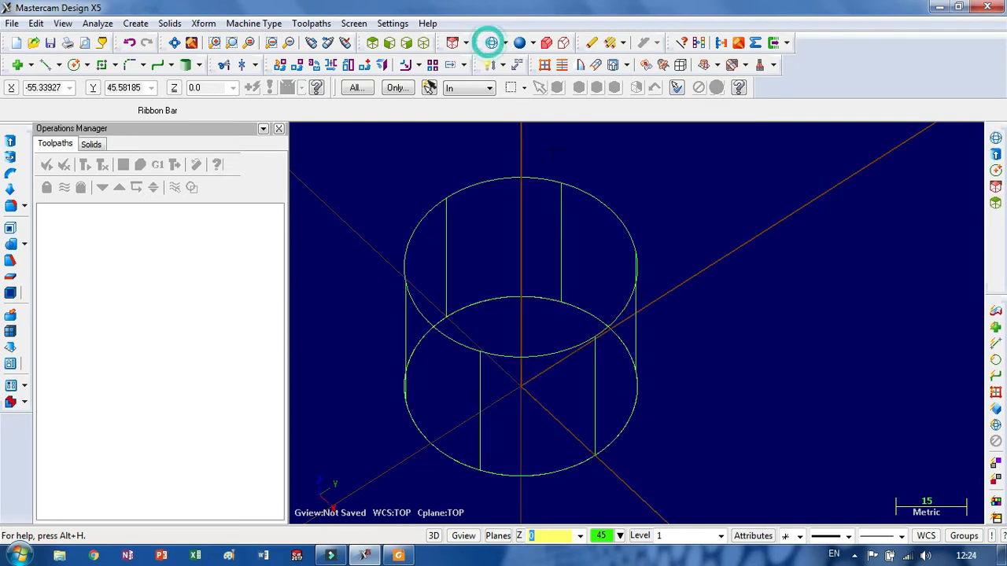
Step: Translate a copy of the base circle by 40 mm in Z onto the cylinder's top edge
middle_drag(673, 228, 683, 189)
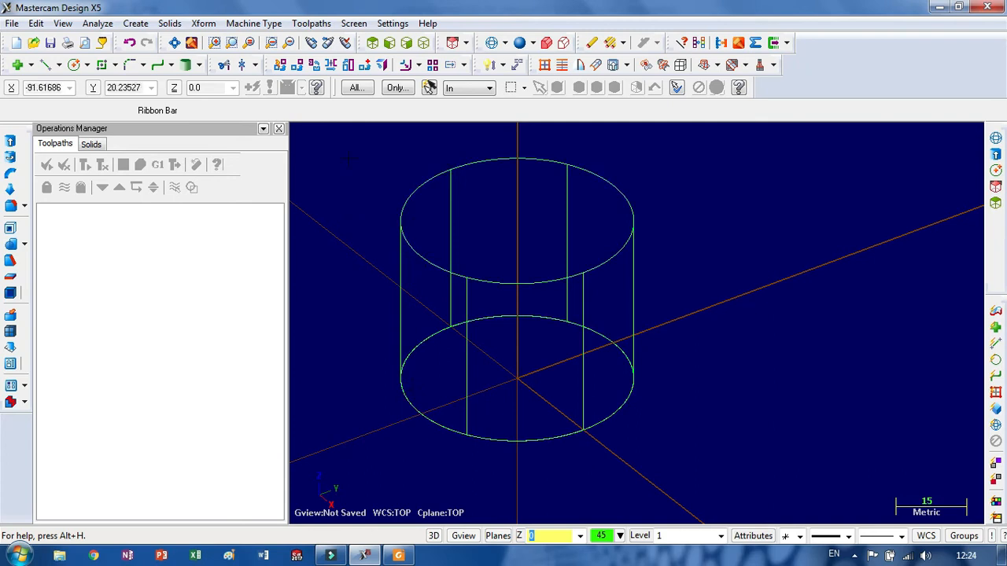
click(296, 65)
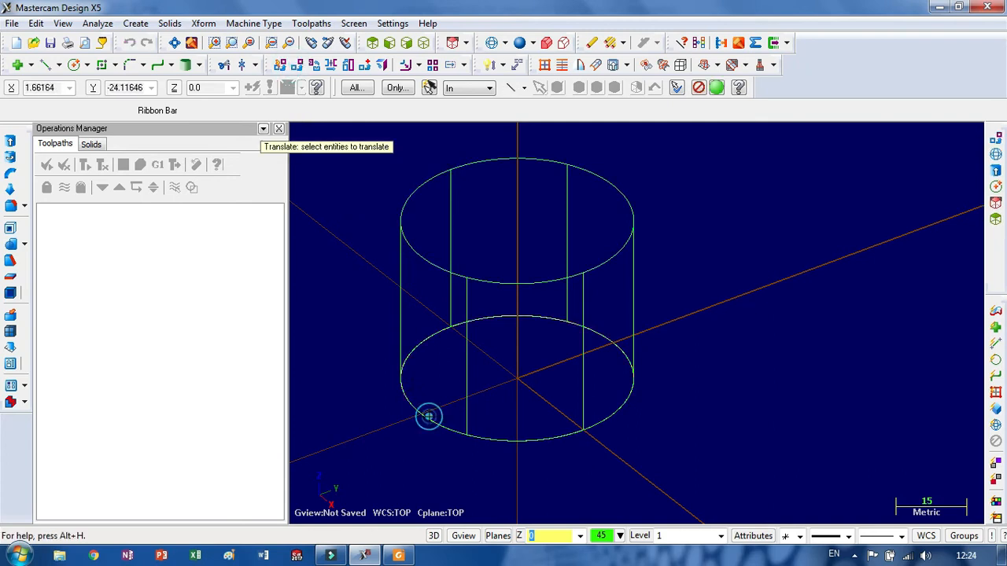
key(Return)
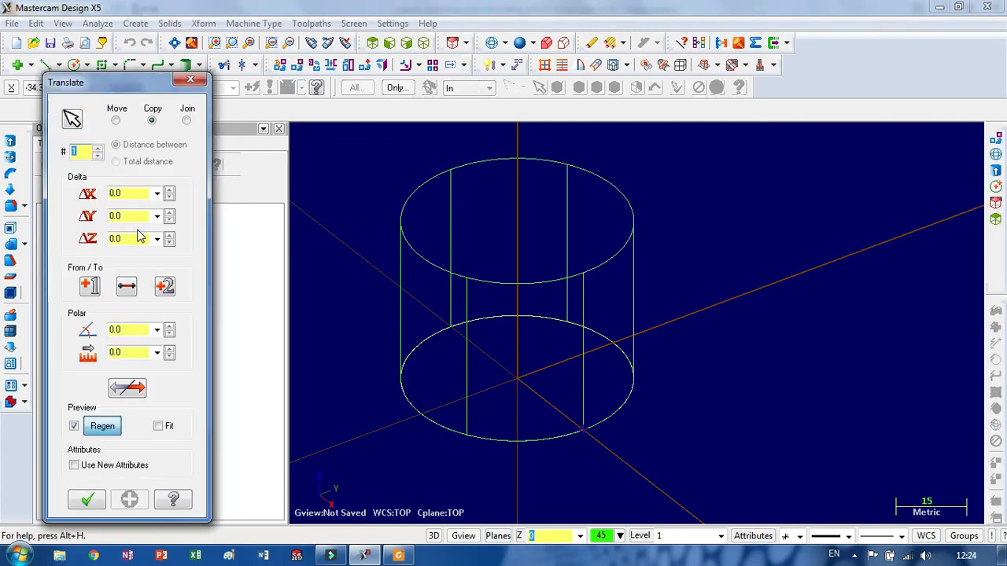
drag(144, 243, 147, 227)
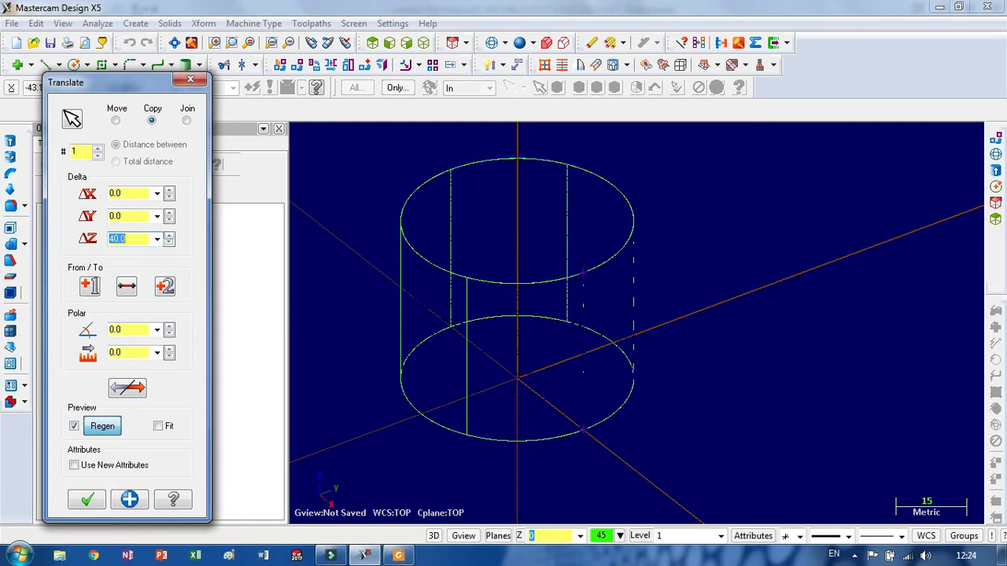
click(87, 500)
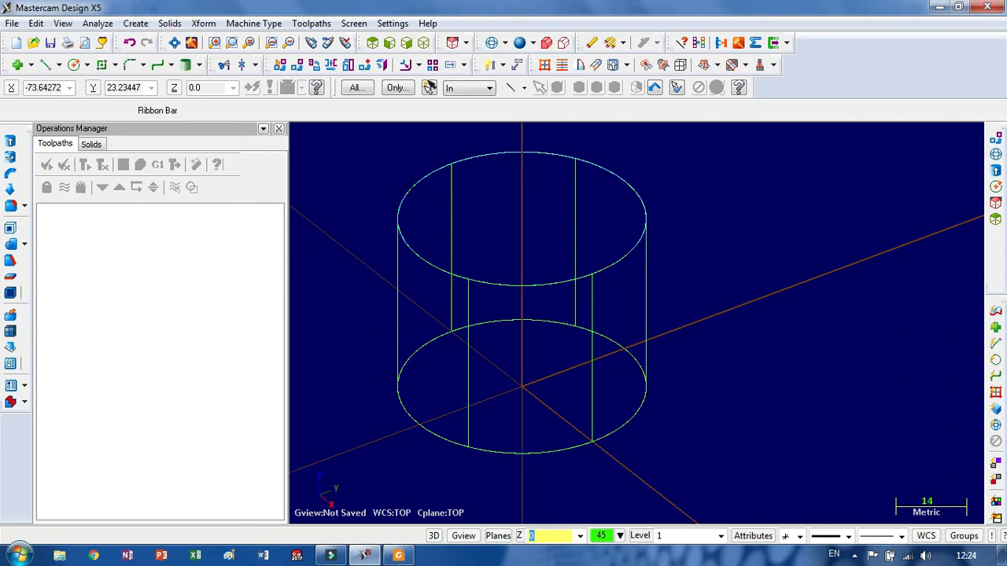
scroll(516, 256, up, 1)
scroll(516, 305, down, 3)
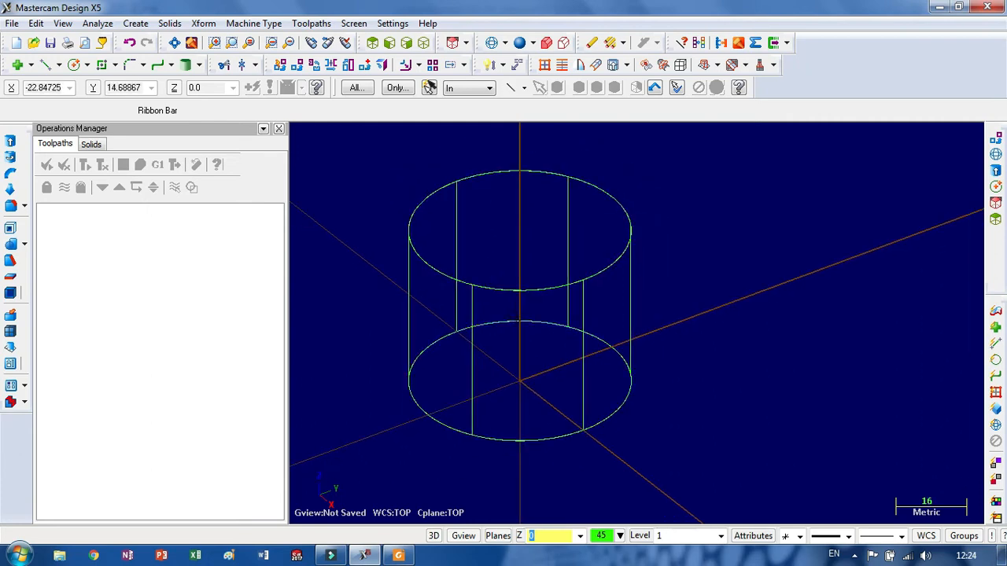
scroll(520, 188, up, 2)
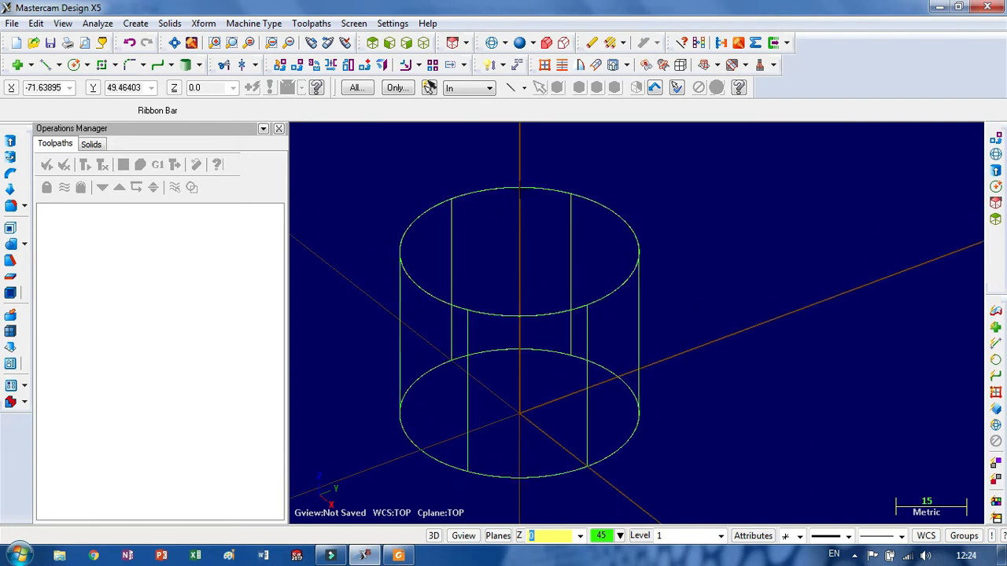
click(409, 65)
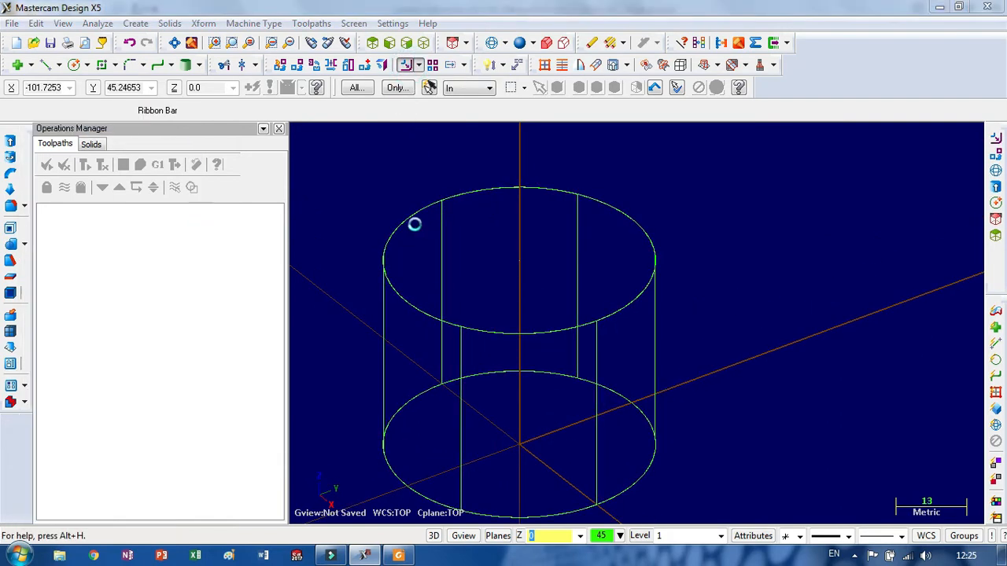
click(409, 218)
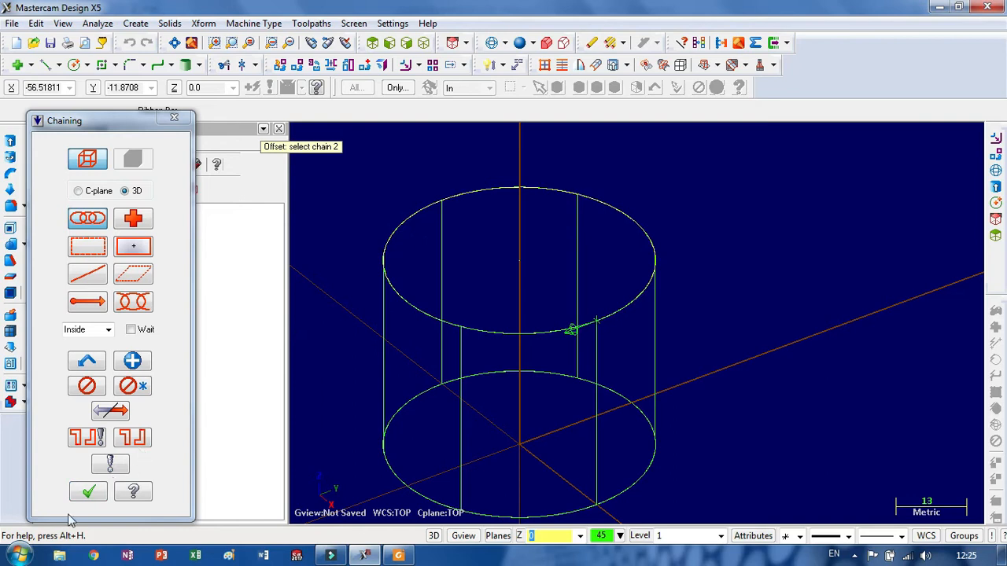
click(91, 493)
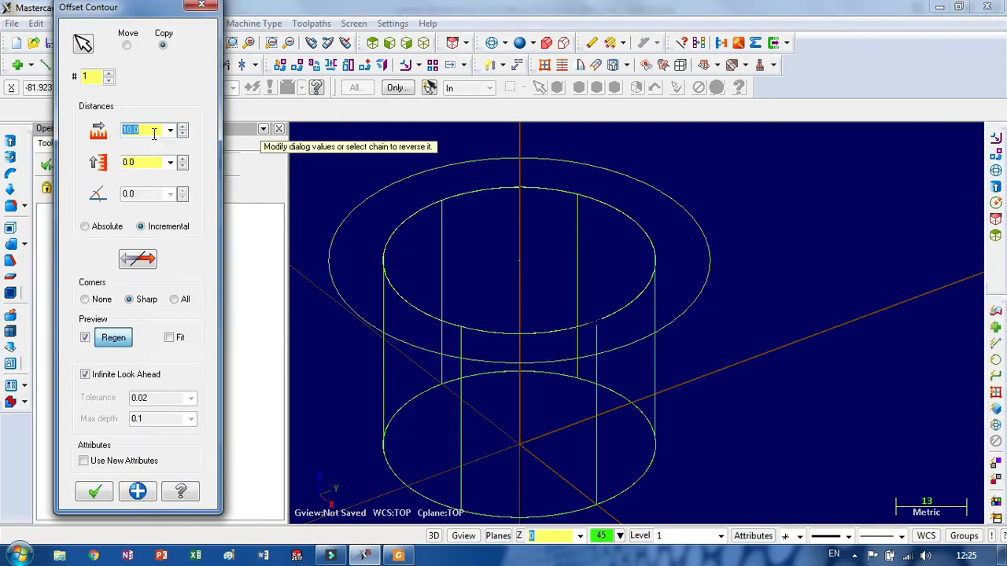
click(210, 10)
Step: Offset a copy of the circle on the cylinder's top edge inward by 0.75 mm, chaining it from the top view
right_click(715, 212)
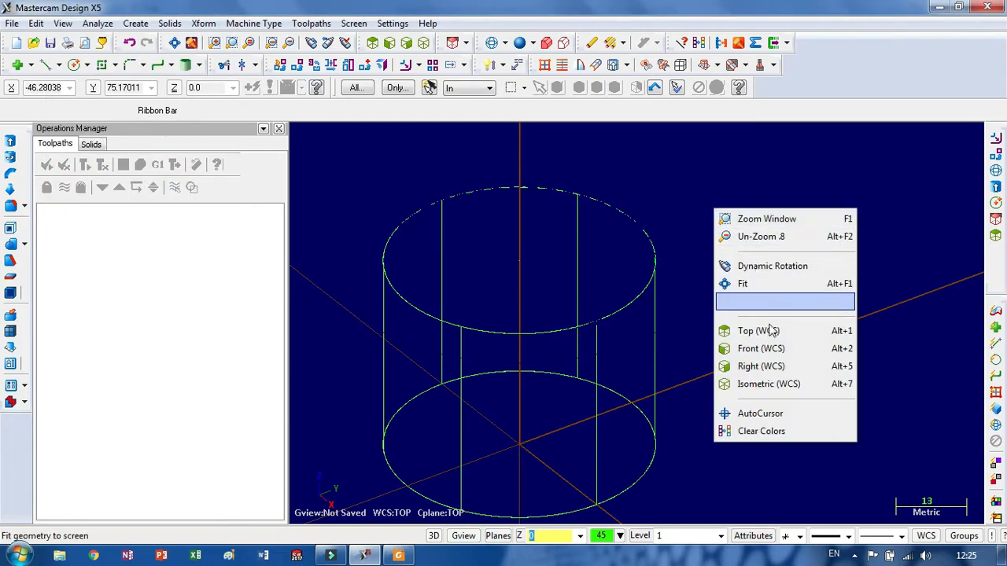
click(763, 331)
scroll(763, 334, up, 2)
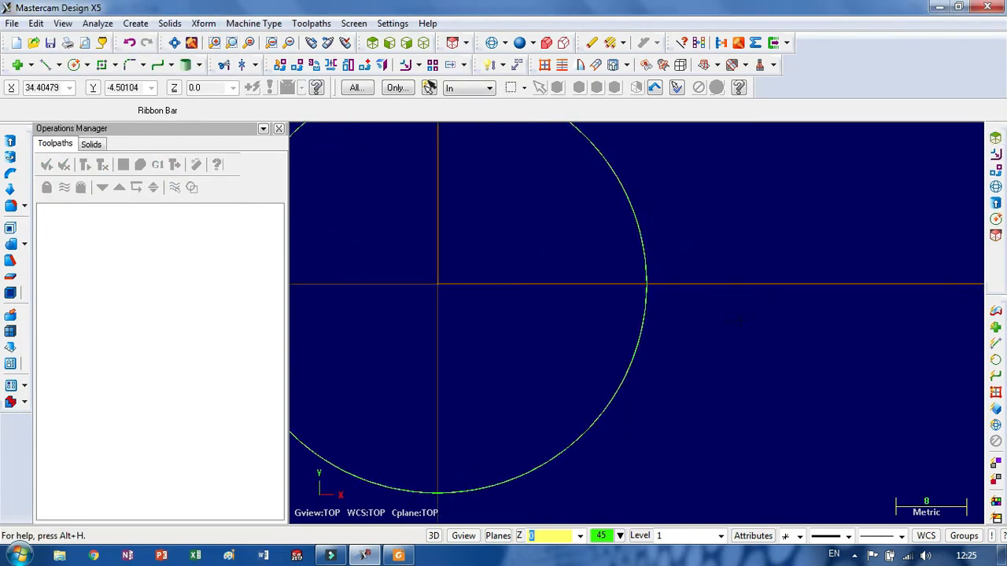
scroll(763, 334, down, 1)
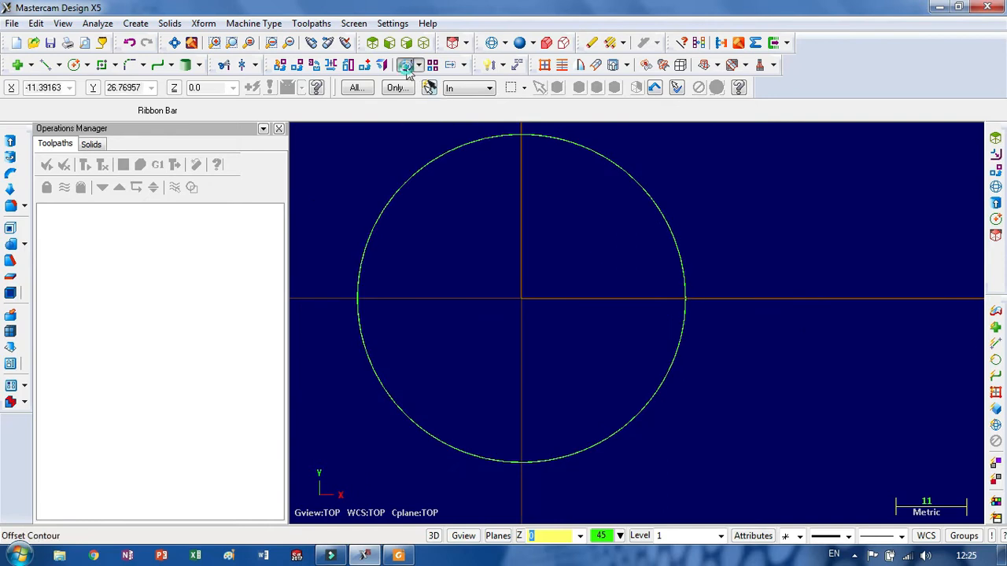
click(408, 65)
click(642, 199)
middle_drag(553, 300, 572, 259)
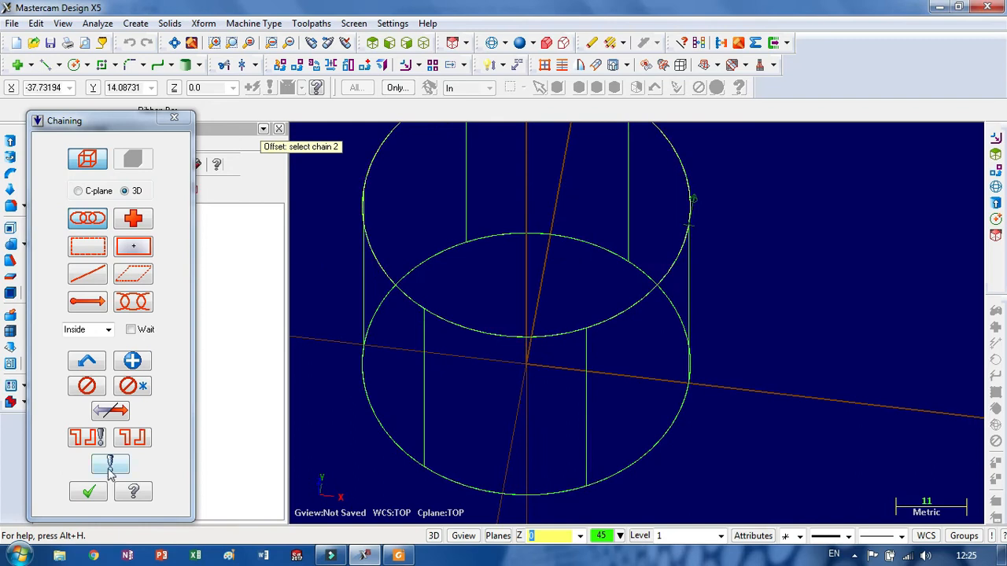
click(89, 493)
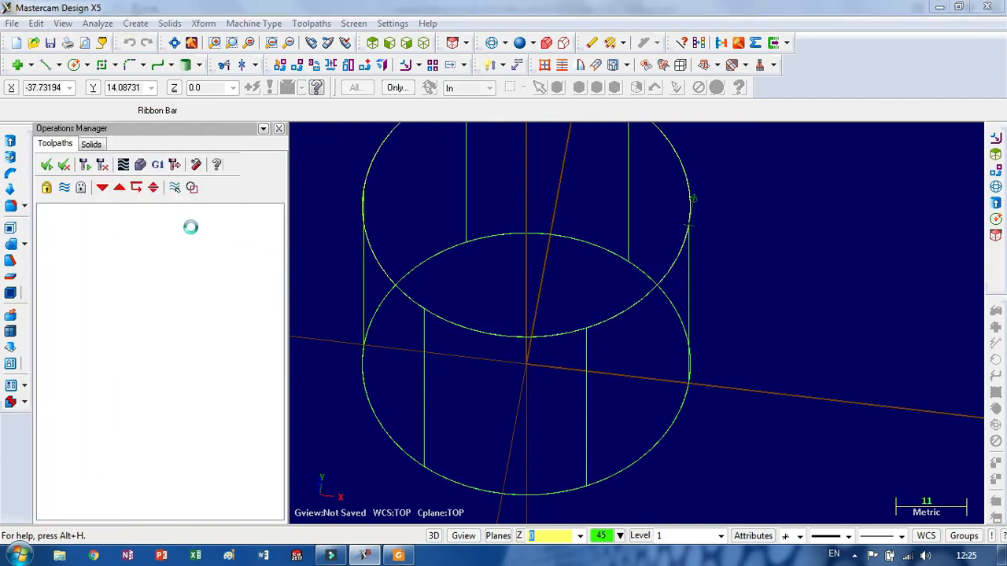
double_click(147, 133)
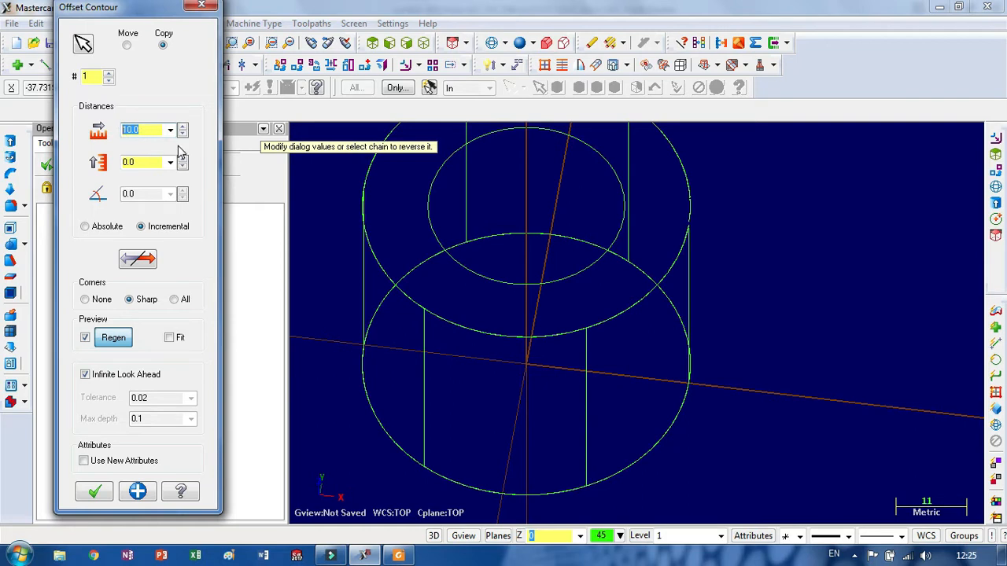
text(0)
key(Return)
scroll(393, 259, up, 5)
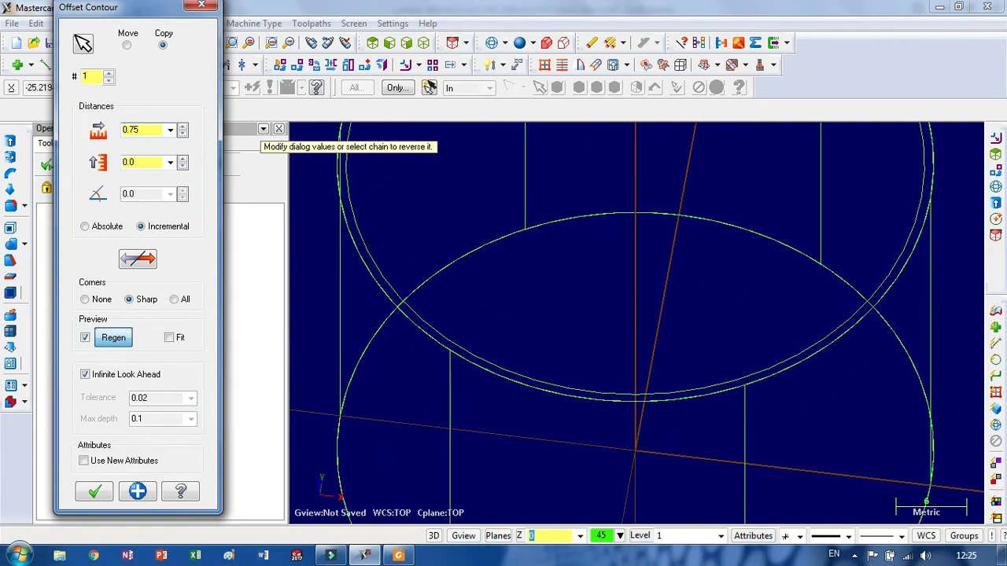
scroll(364, 230, up, 1)
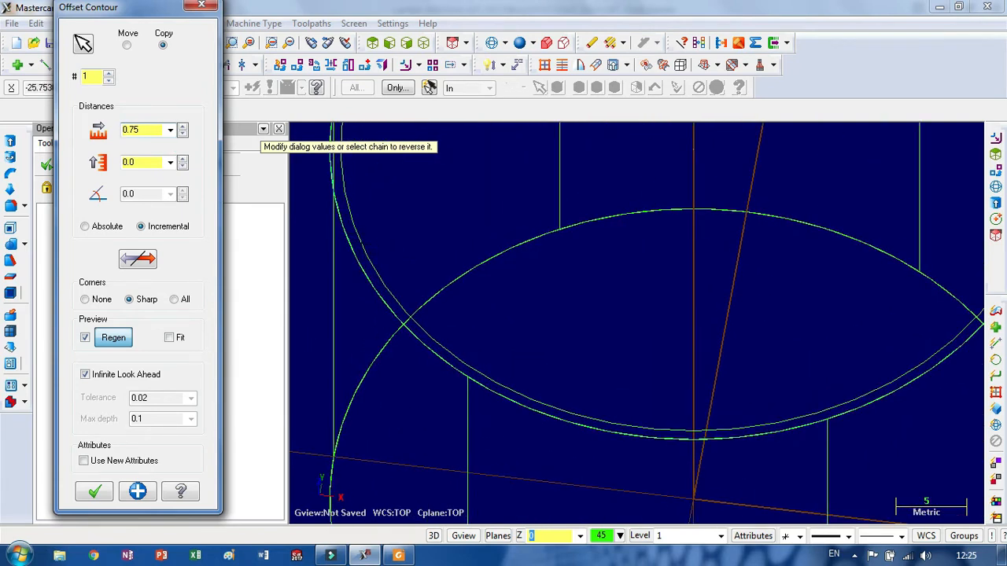
scroll(361, 250, up, 1)
scroll(364, 251, up, 3)
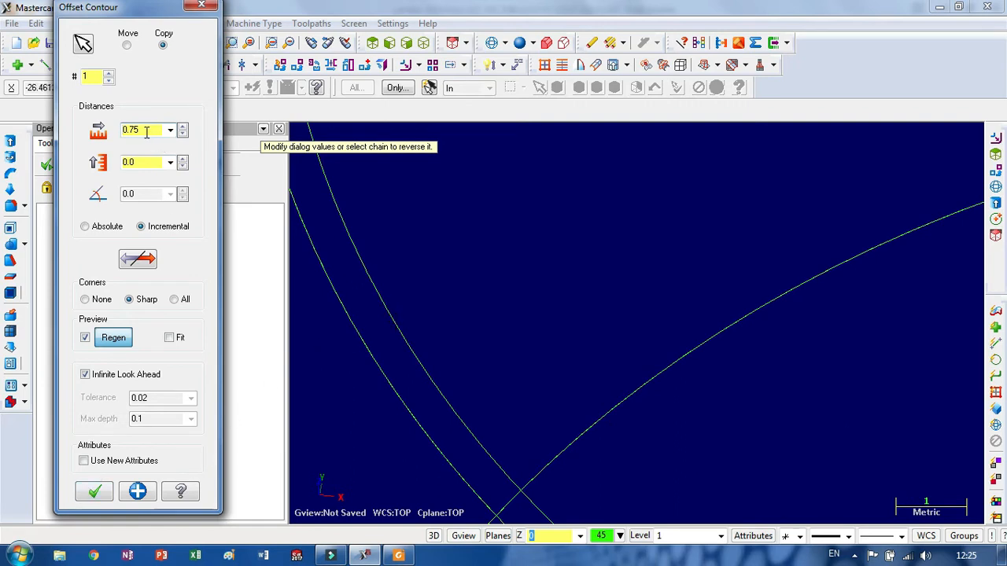
click(95, 492)
Step: Switch the display of the cylinder back to shaded
scroll(495, 452, down, 5)
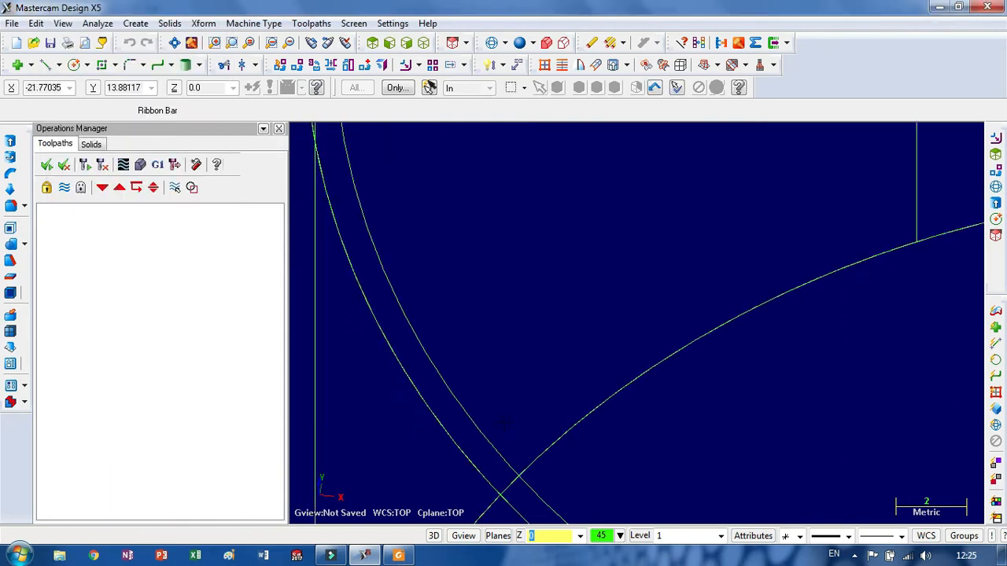
scroll(347, 295, down, 3)
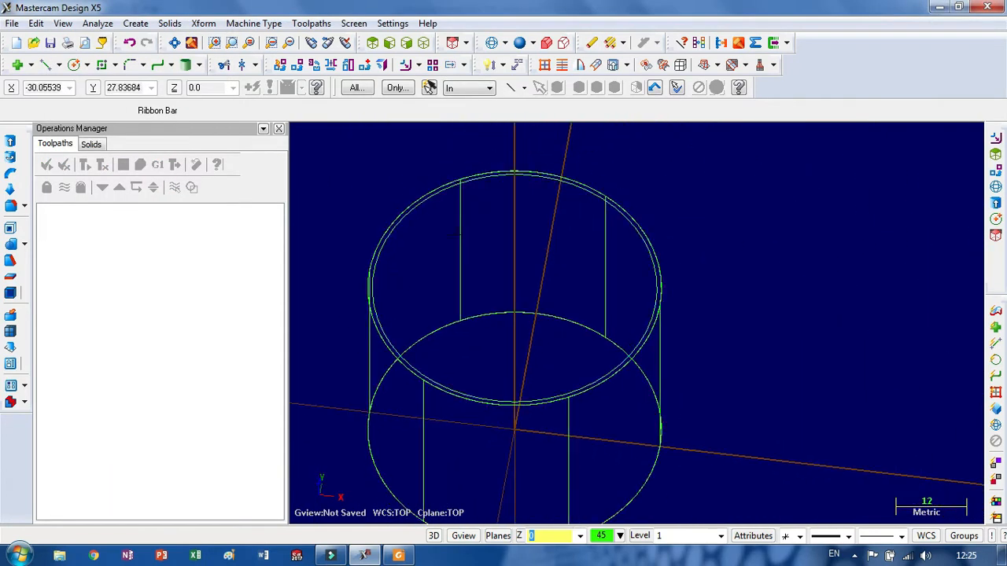
click(520, 43)
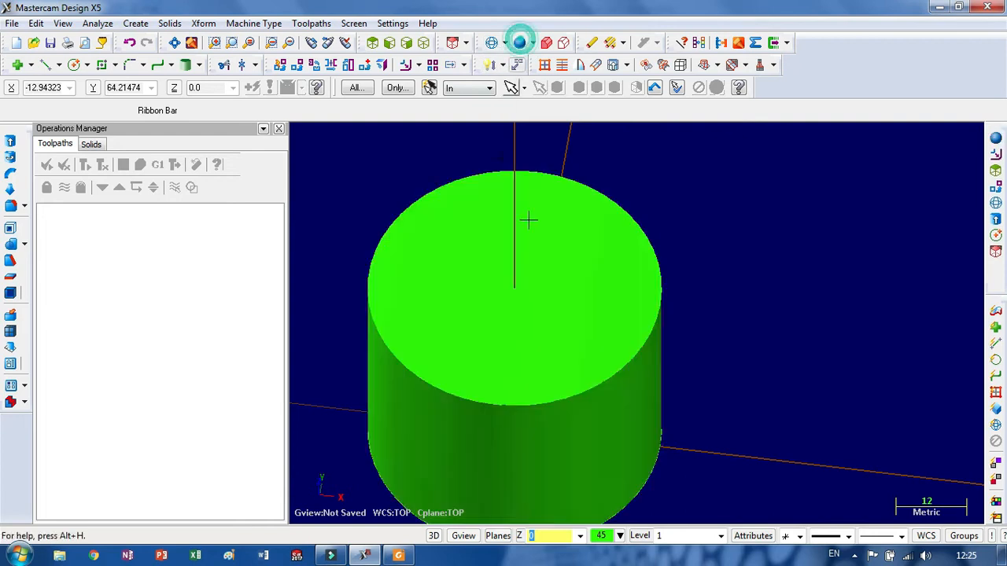
Step: Switch the cylinder's display from shaded to wireframe
click(491, 42)
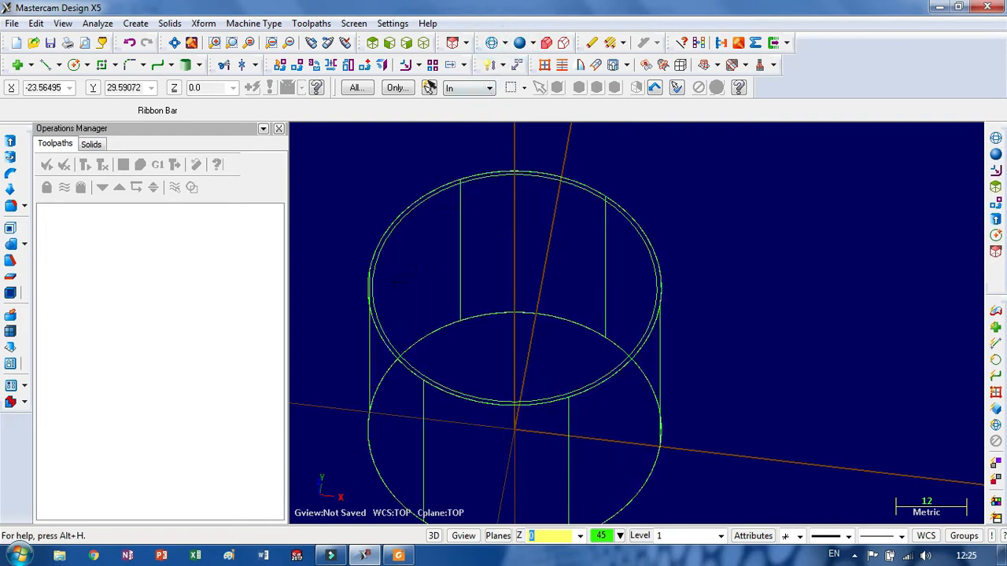
scroll(727, 335, down, 1)
scroll(730, 333, down, 1)
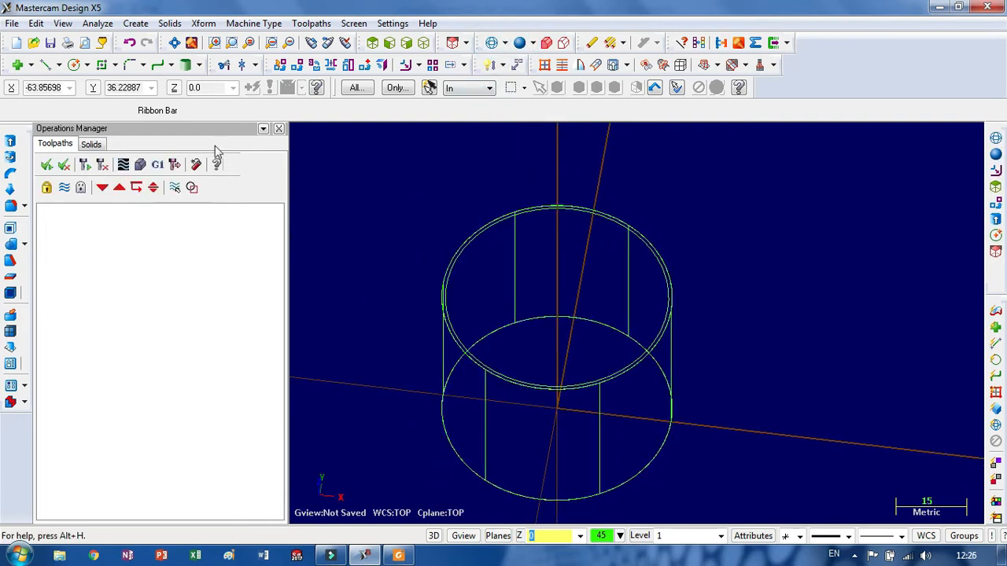
Step: Set the machine type to the 3-axis VMC mill
click(254, 24)
mouse_move(279, 41)
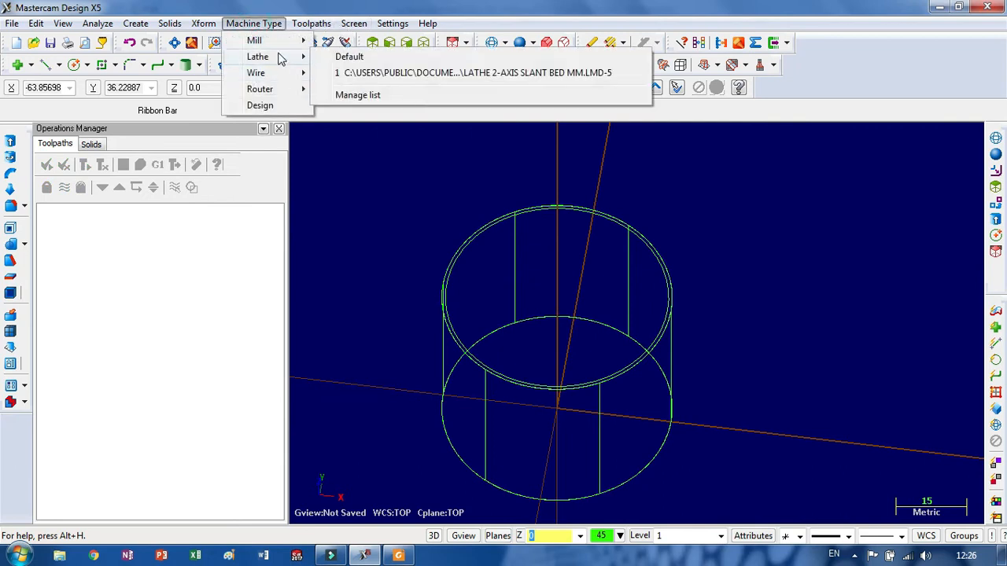
click(354, 56)
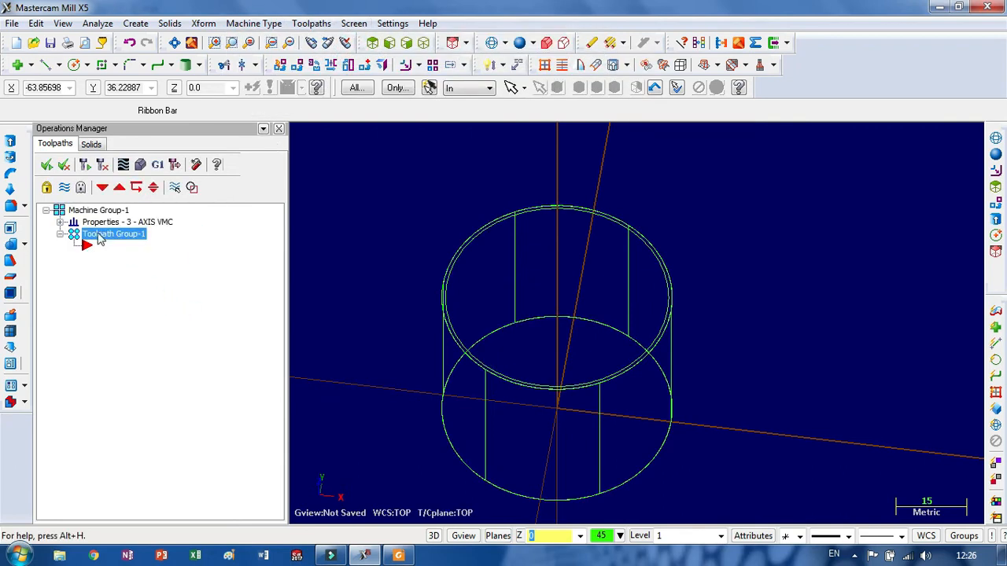
Step: Set the stock shape of the machine group to cylindrical in the stock setup
double_click(103, 223)
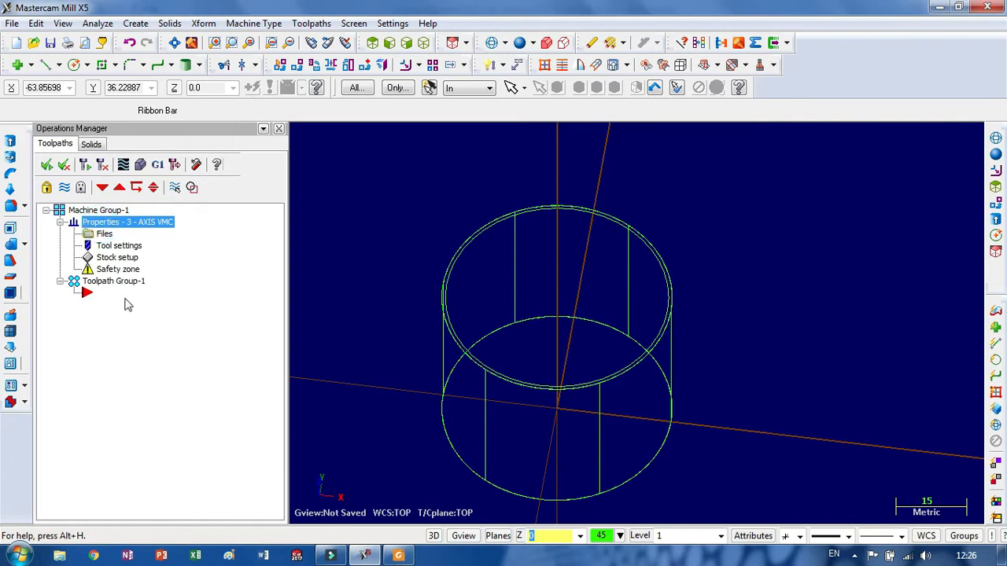
click(130, 262)
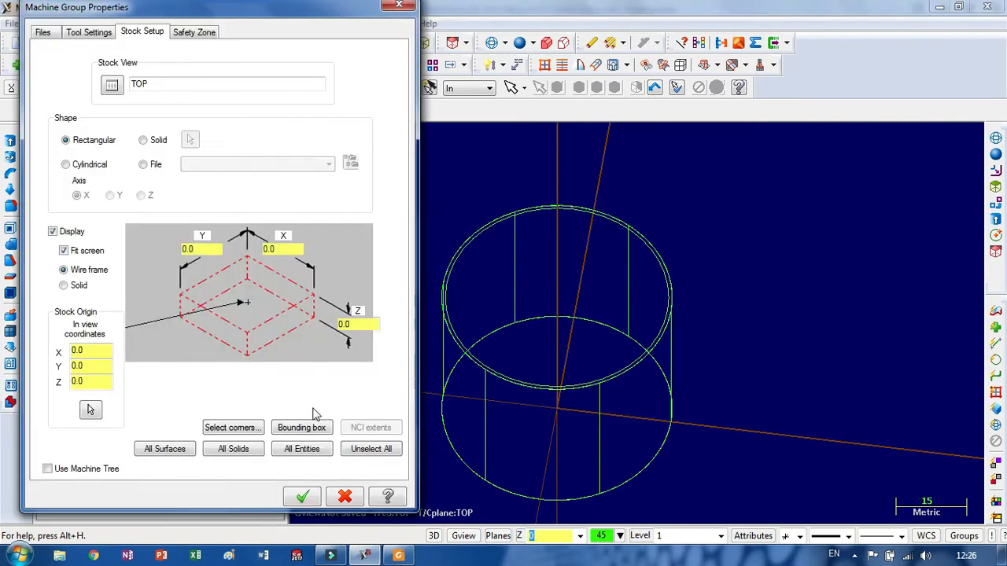
click(85, 165)
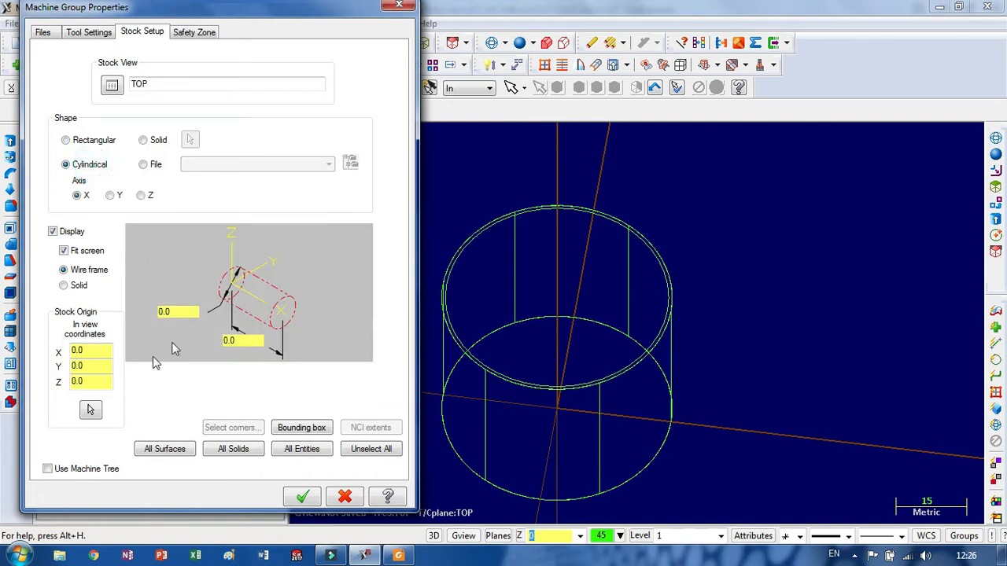
click(91, 382)
Step: Size the cylindrical stock with a bounding box around all entities along the Z axis, and accept the stock setup
click(301, 428)
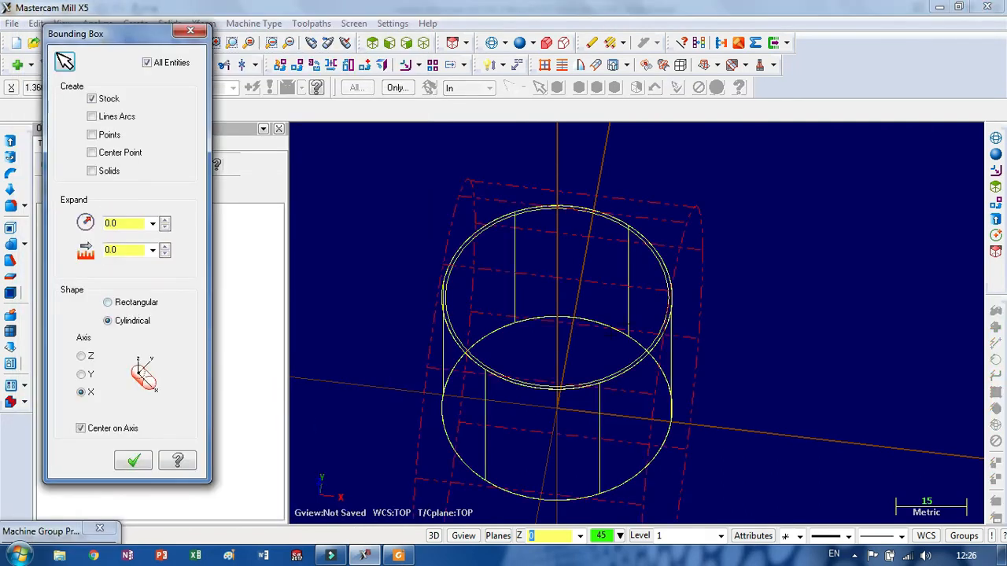
middle_drag(728, 380, 774, 358)
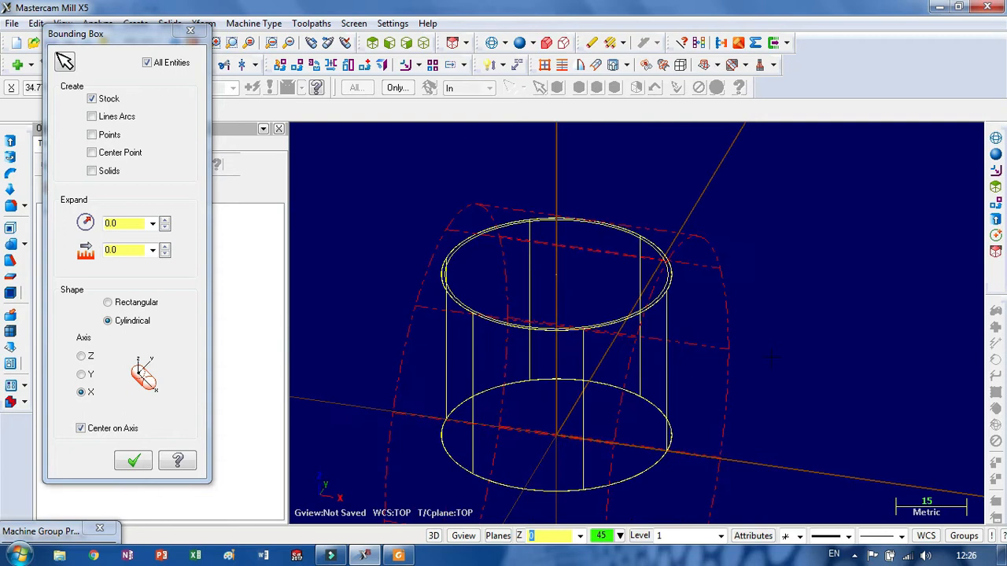
click(89, 358)
click(89, 376)
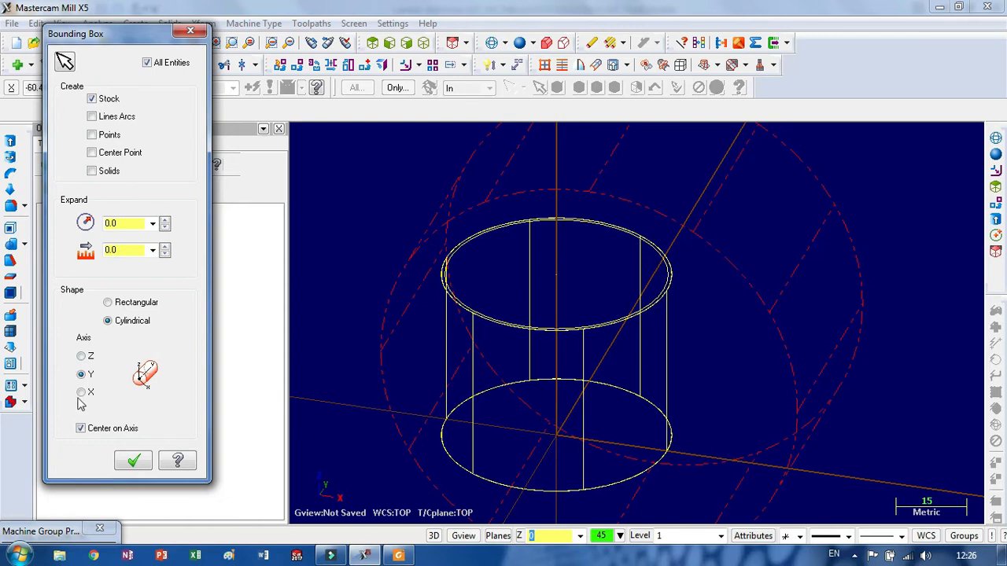
click(81, 356)
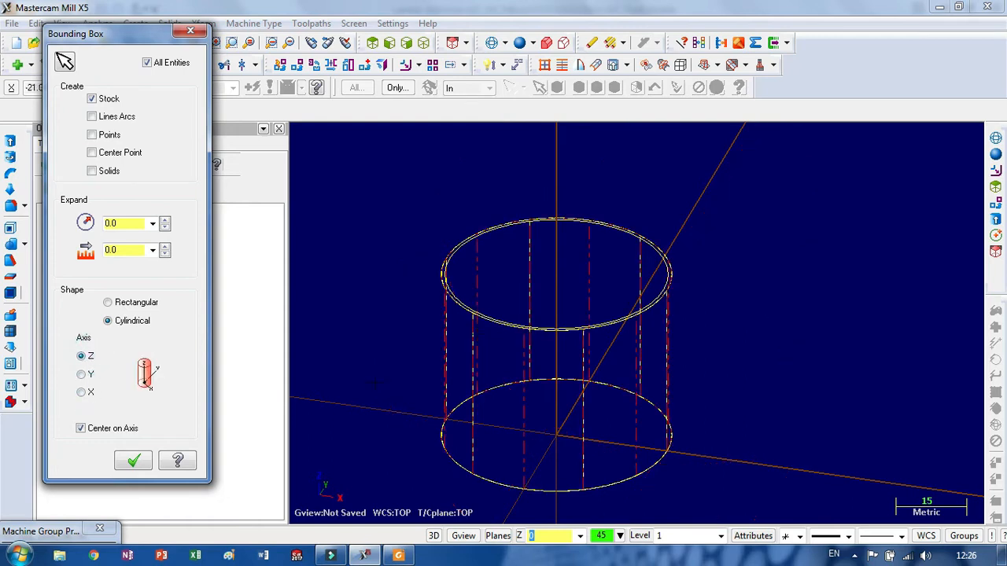
click(133, 460)
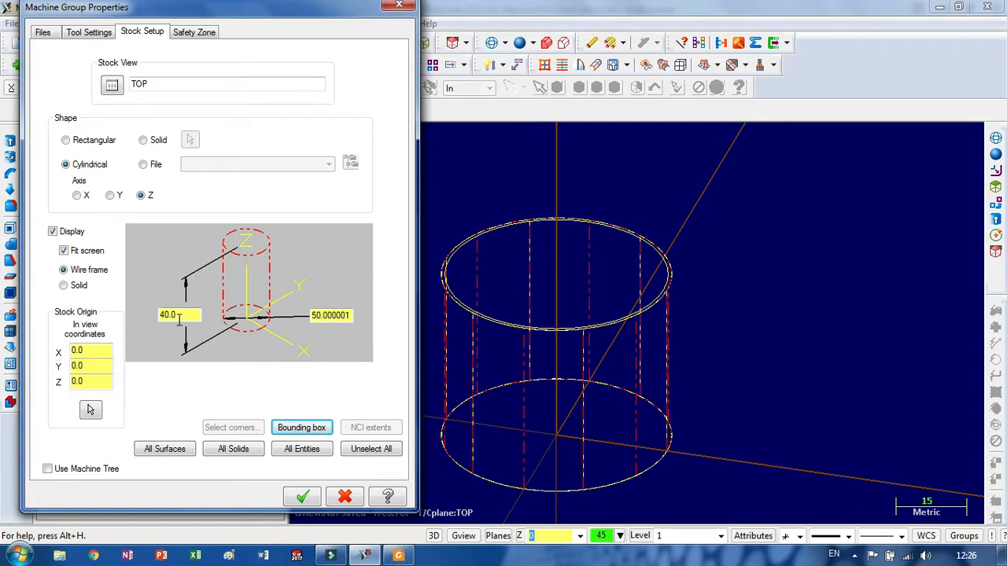
click(303, 497)
Step: Start a Drill toolpath in the toolpath group and pick the inner offset circle on the cylinder's top as its entity
scroll(696, 450, down, 2)
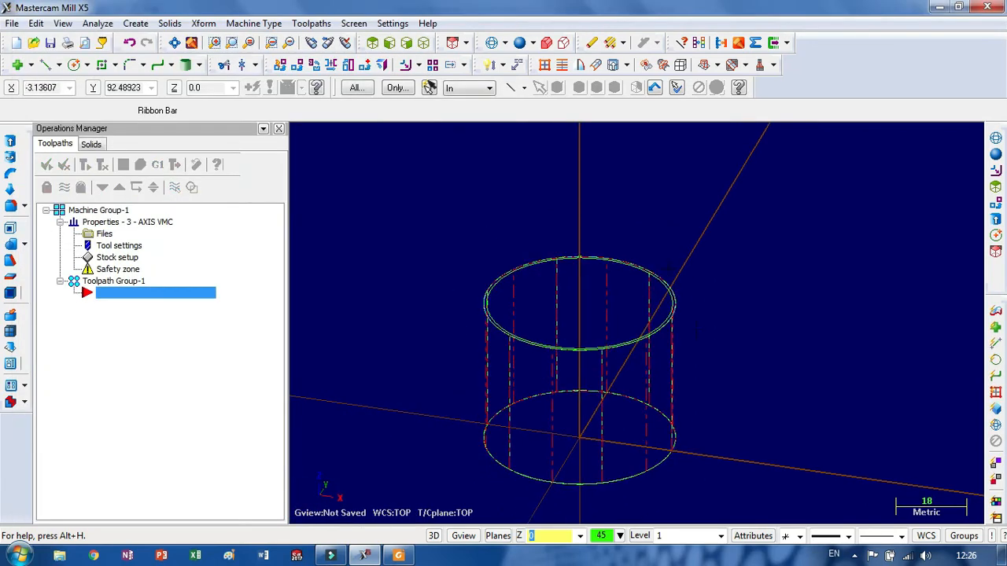
scroll(669, 269, up, 3)
scroll(623, 209, down, 1)
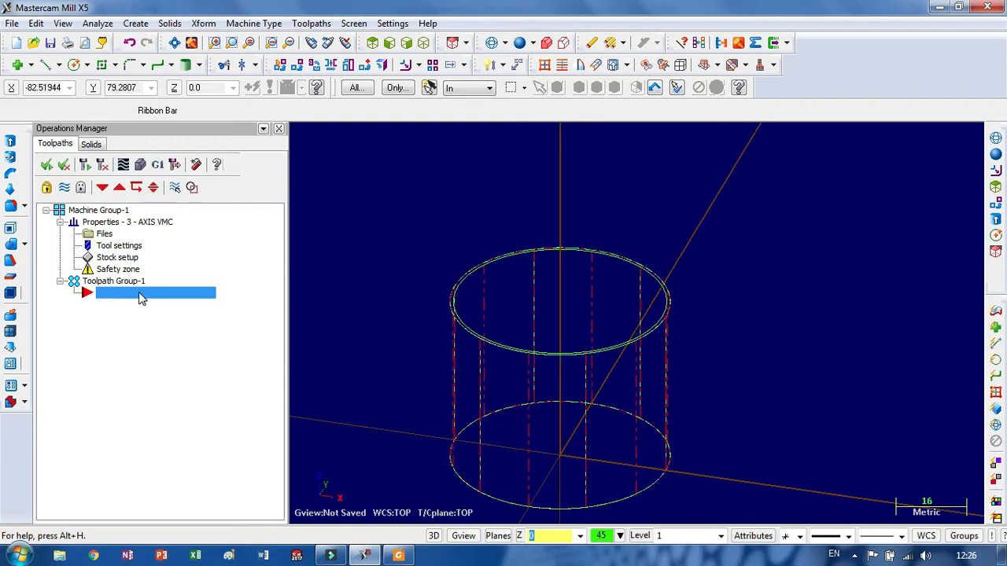
right_click(142, 295)
mouse_move(209, 144)
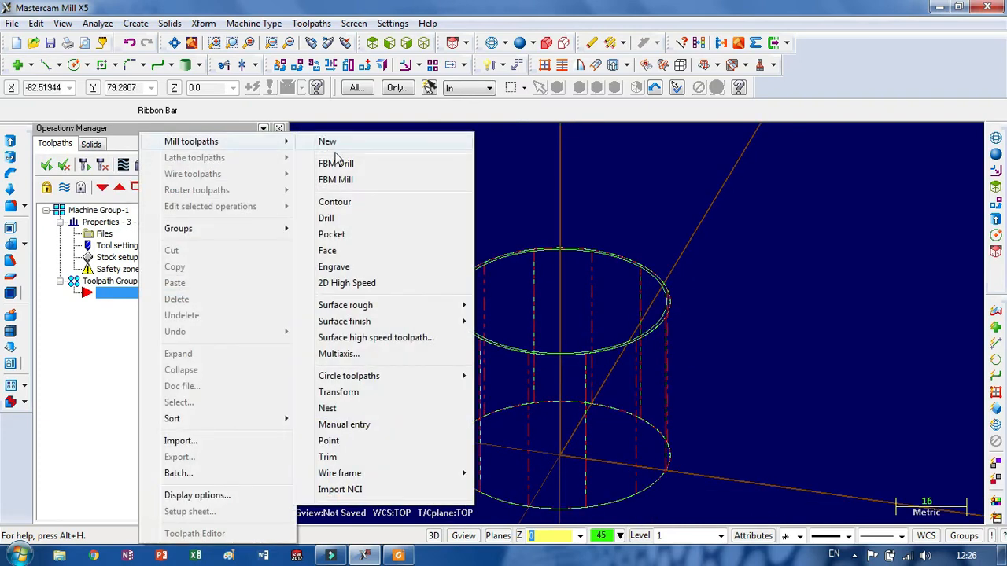
click(328, 218)
click(129, 215)
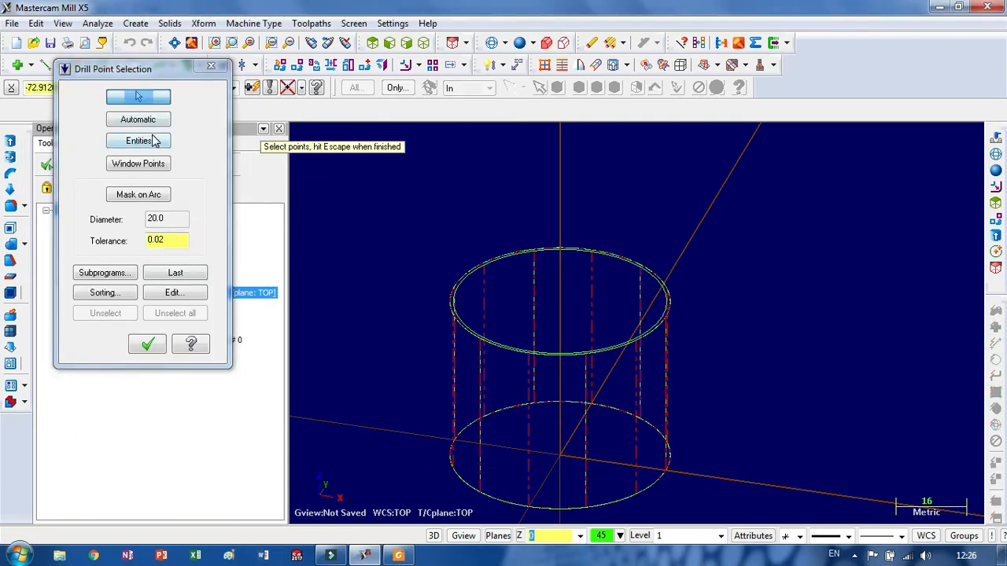
click(149, 145)
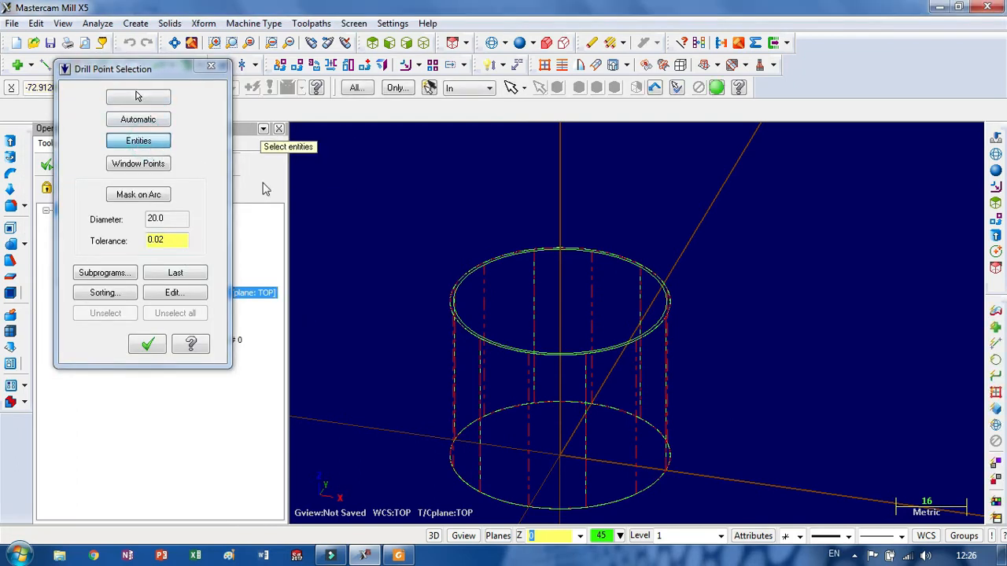
scroll(137, 95, up, 2)
scroll(137, 95, up, 5)
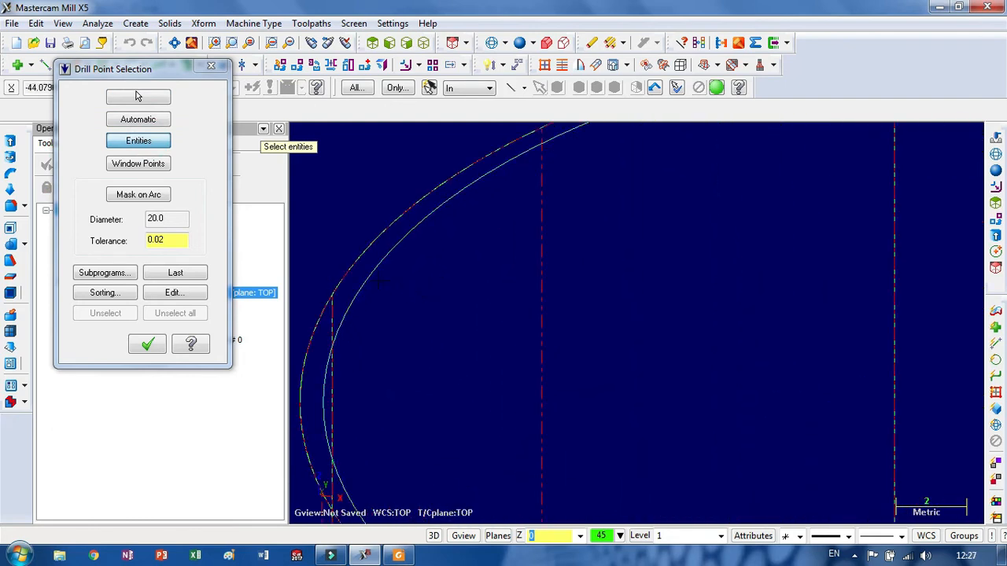
click(378, 279)
scroll(137, 95, down, 3)
click(148, 344)
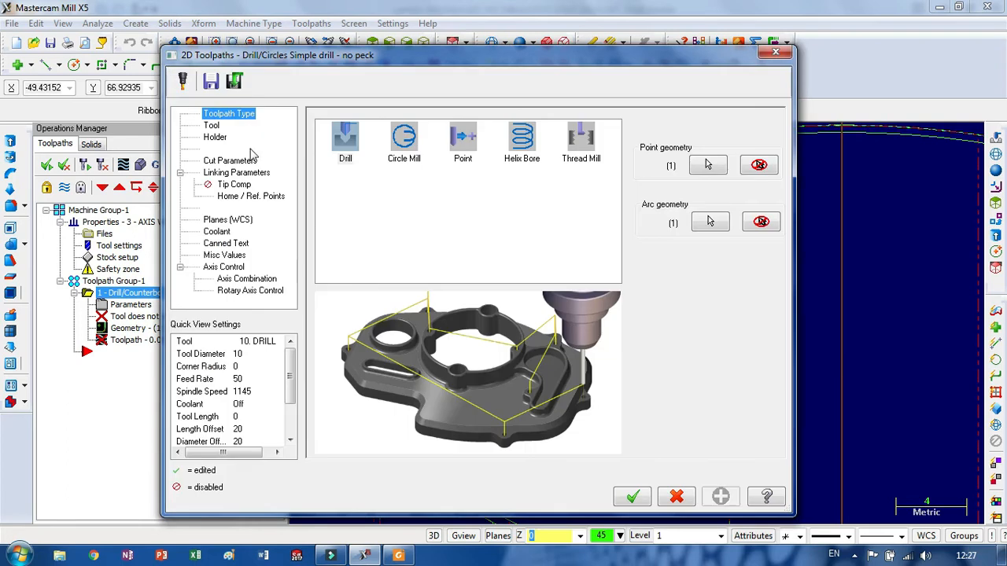
Step: Change the drilling operation's toolpath type to Thread Mill
click(224, 124)
click(228, 114)
click(581, 140)
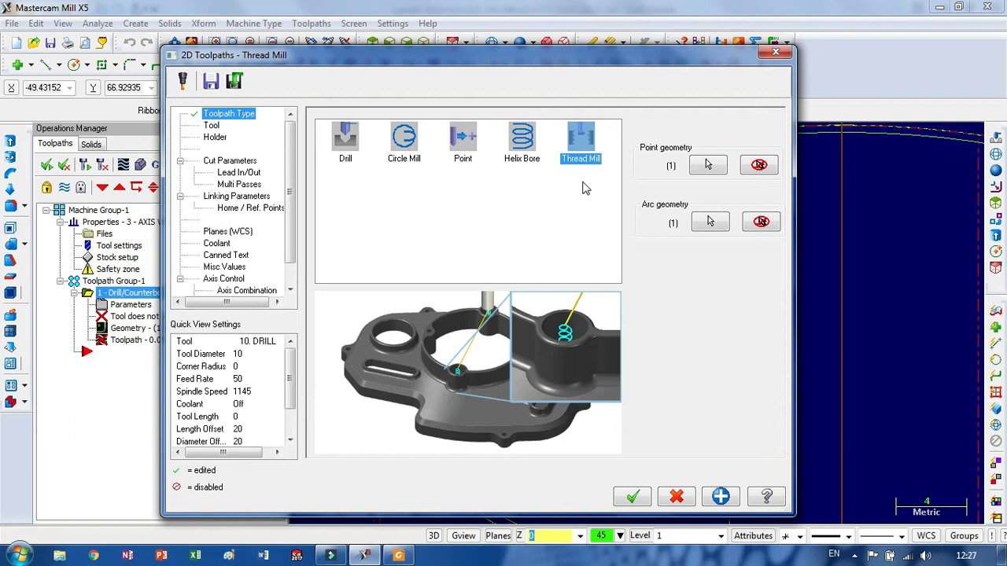
Step: Create a new bore bar tool with a 14 mm diameter for the thread milling operation
click(212, 126)
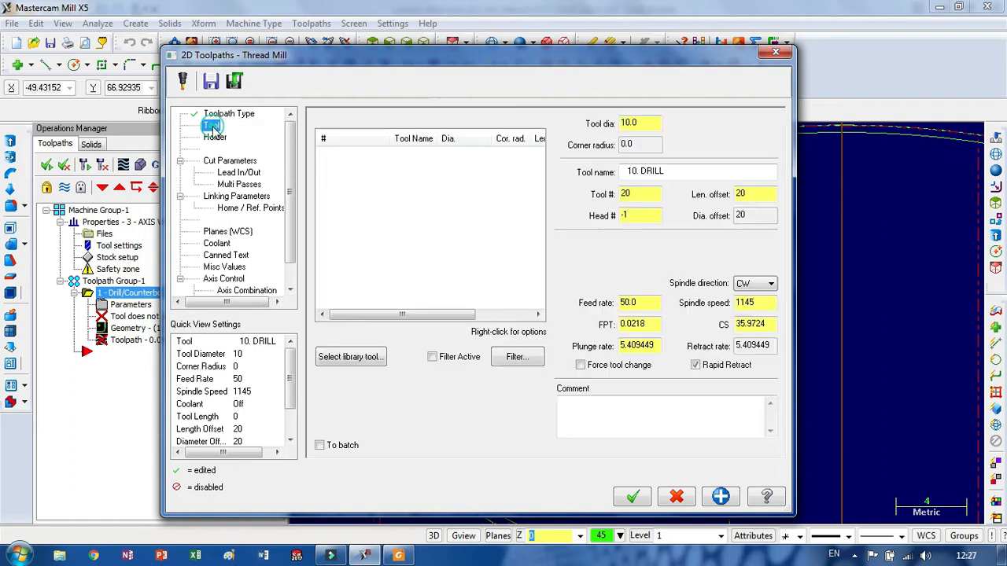
right_click(384, 187)
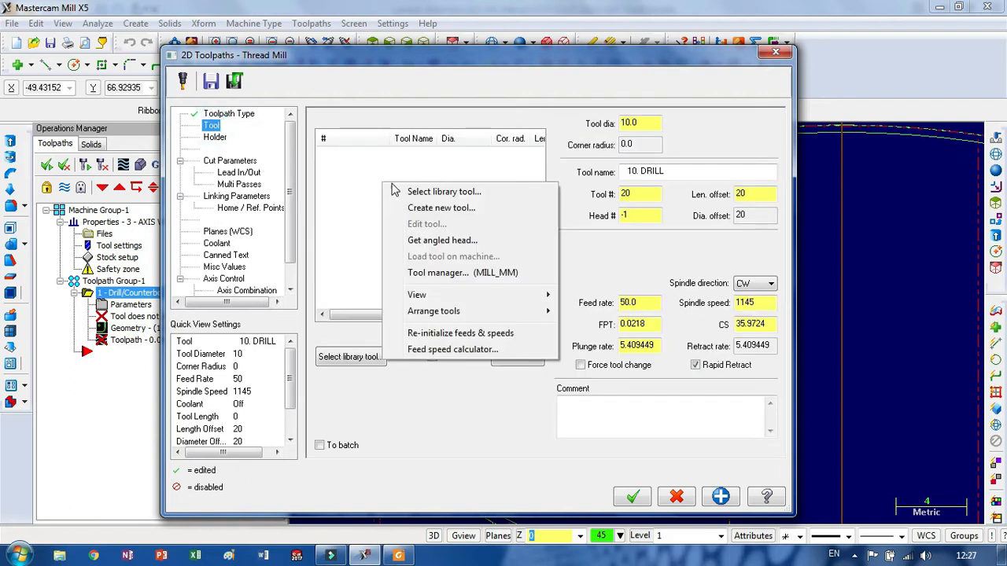
click(439, 208)
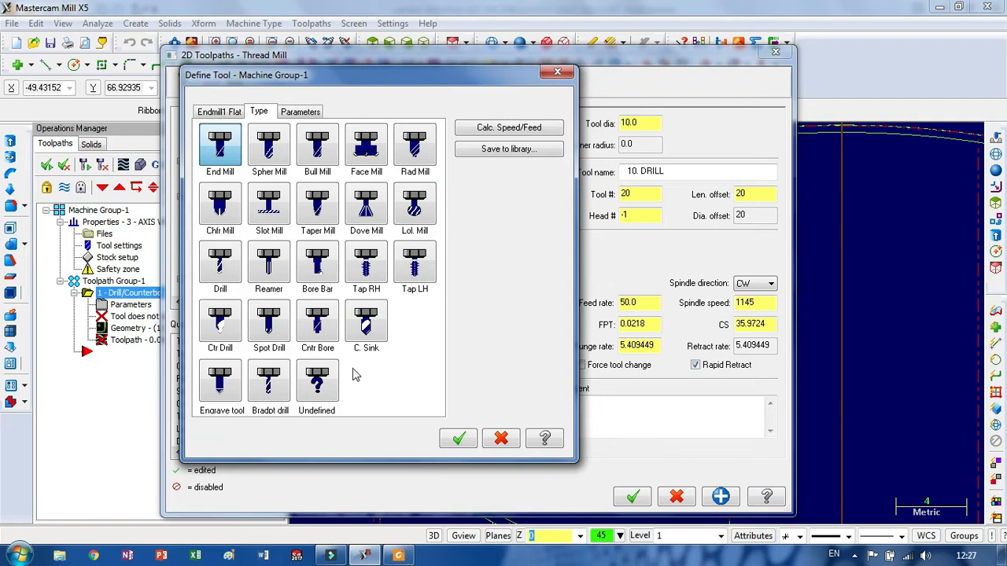
click(313, 267)
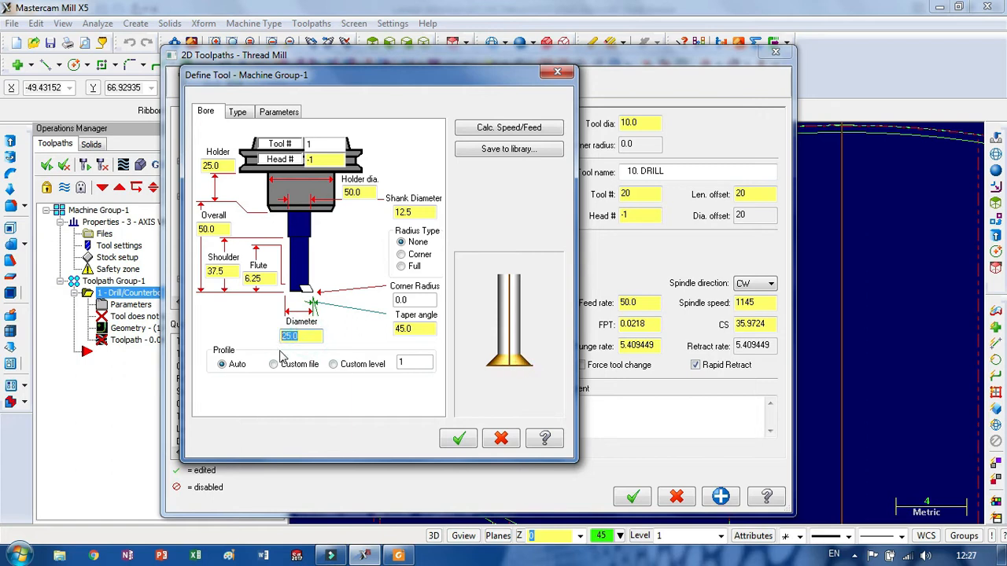
text(14)
click(463, 439)
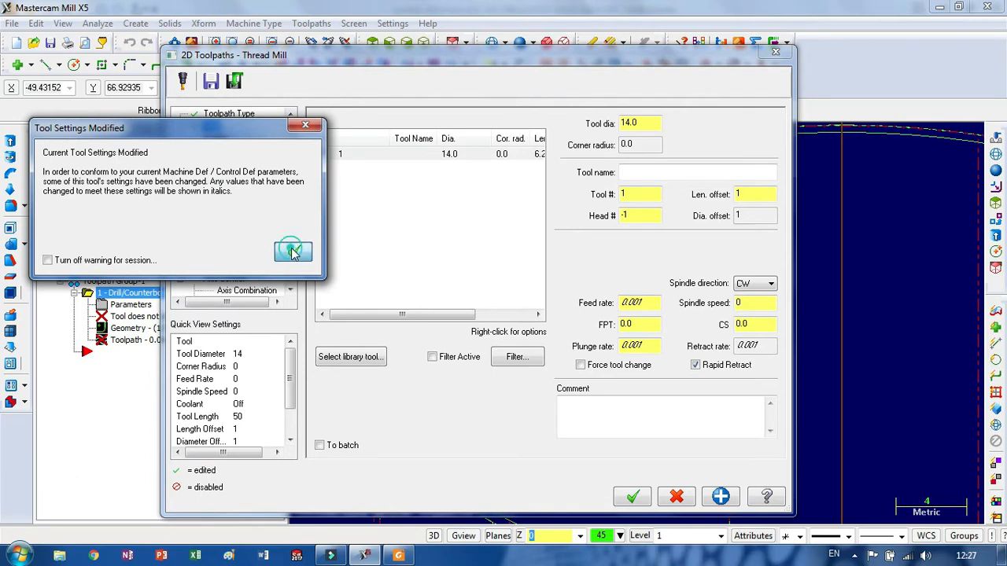
click(290, 252)
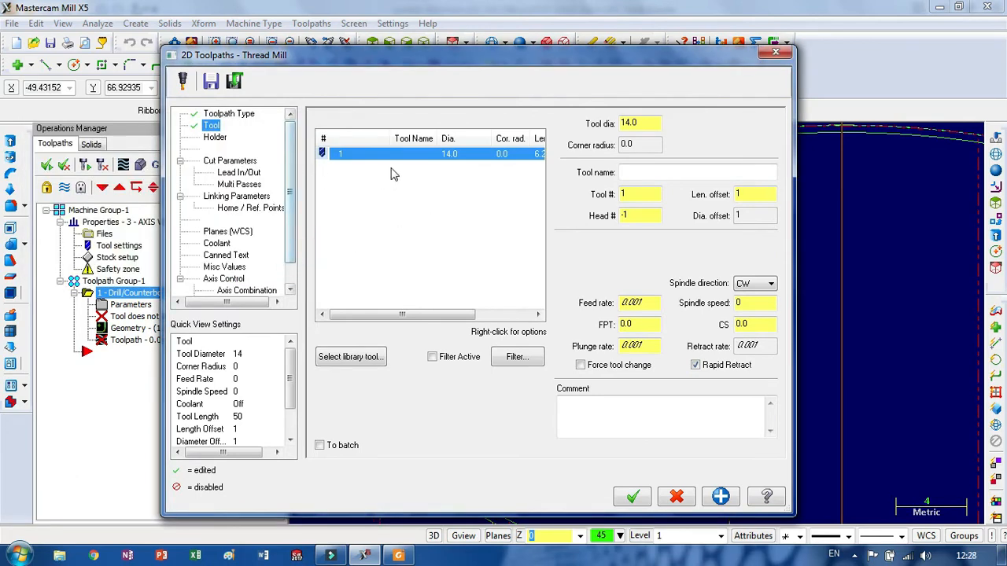
Step: Set the thread pitch to 1.7 in the thread mill's cut parameters
click(230, 161)
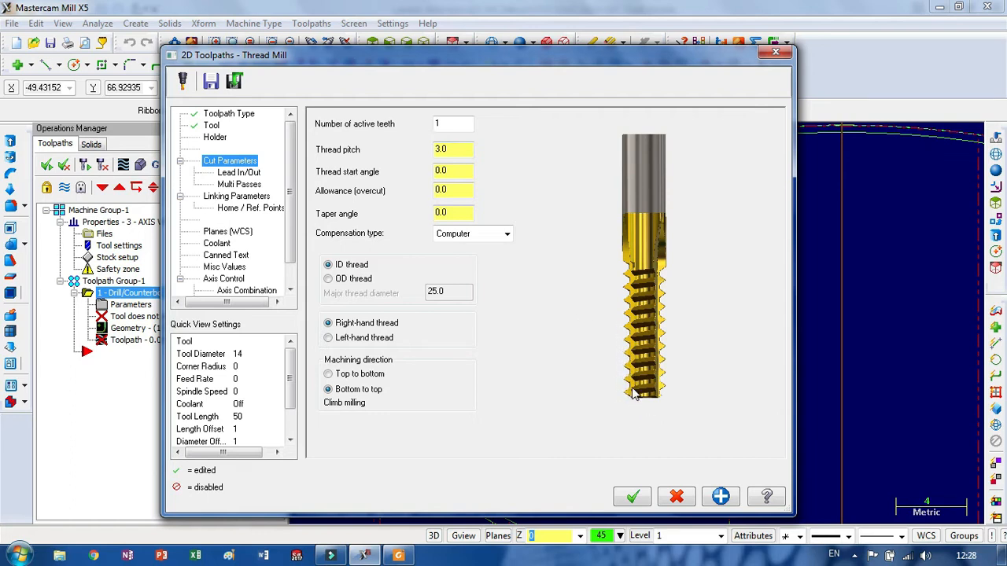
click(456, 127)
click(461, 150)
double_click(460, 150)
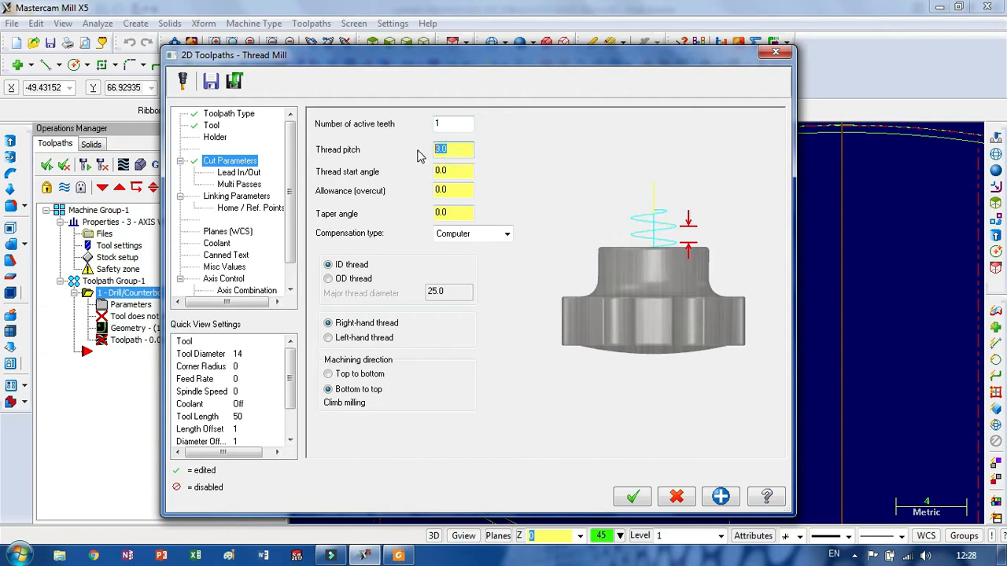
text(1.7)
Step: Define the thread as an OD thread with the machining direction from top to bottom
click(344, 282)
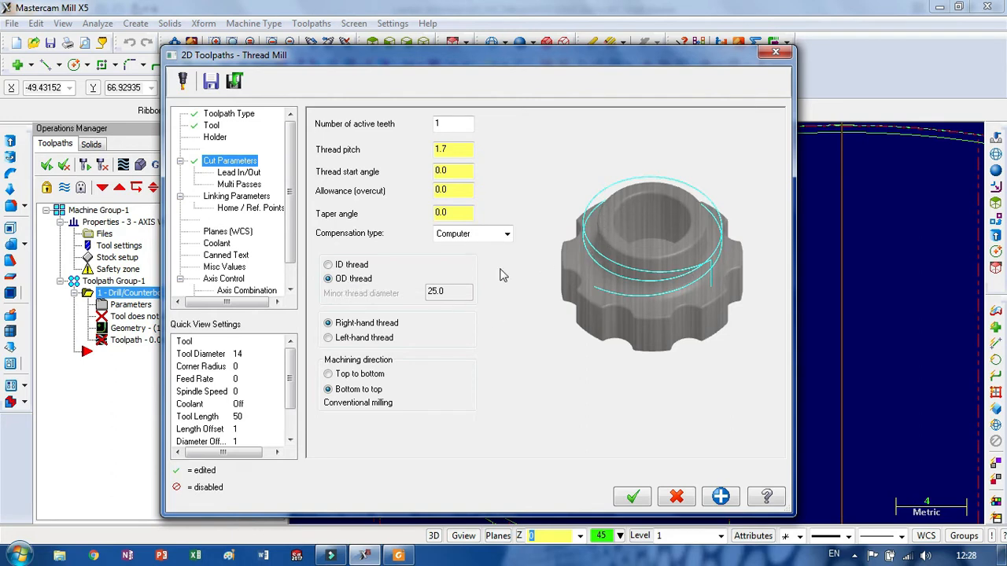
click(351, 265)
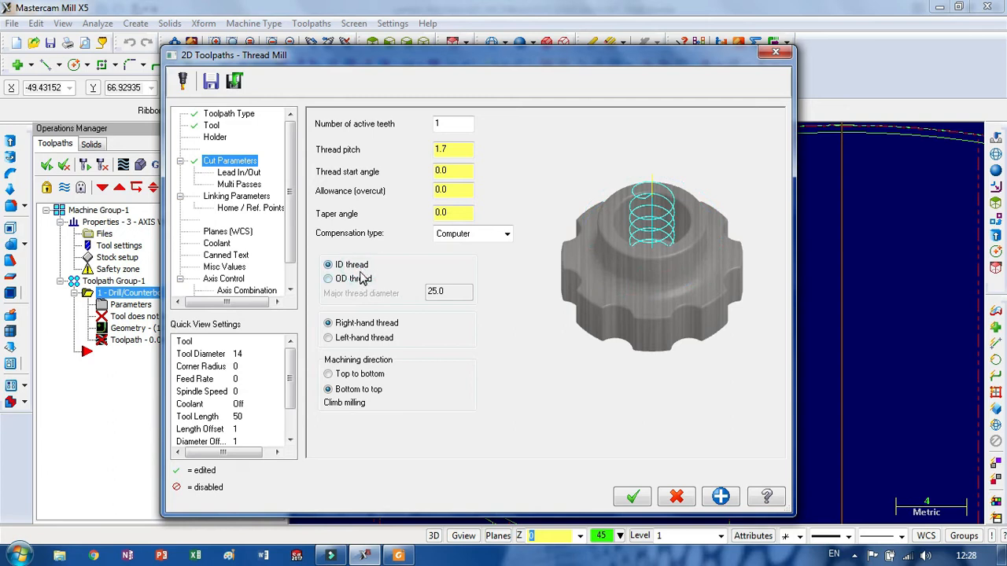
click(329, 279)
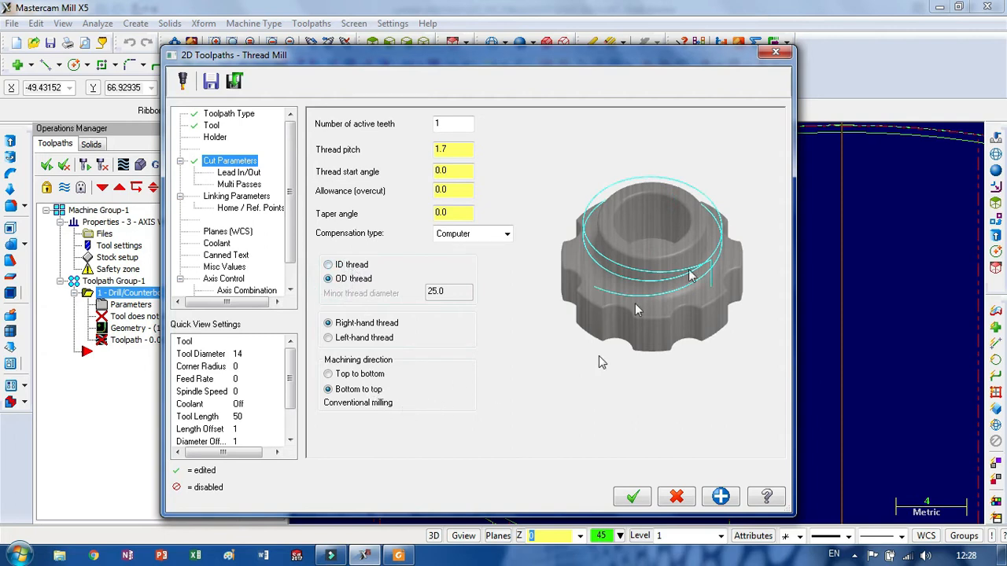
click(344, 377)
Step: Set the thread depth to -10 in the linking parameters
click(235, 196)
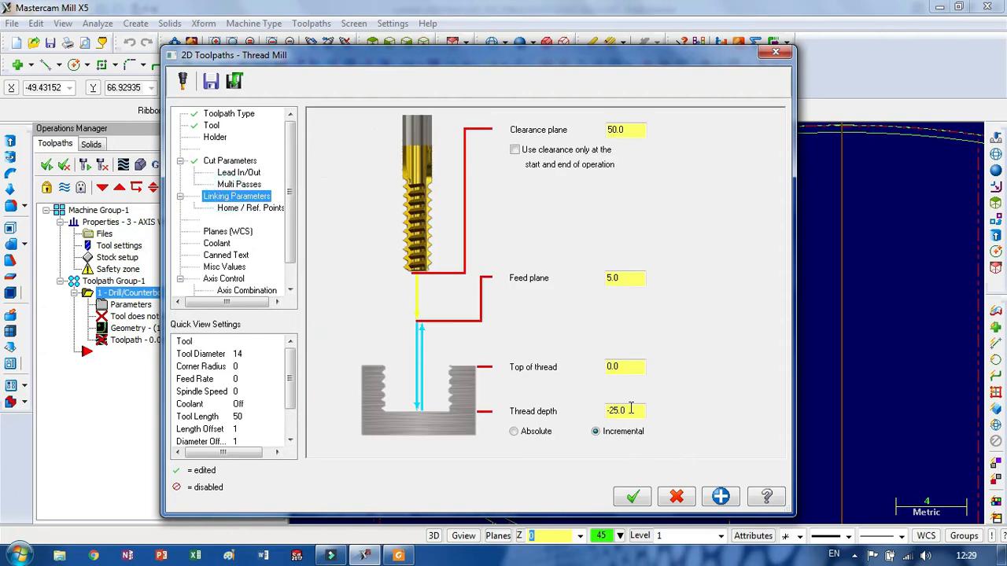
click(629, 367)
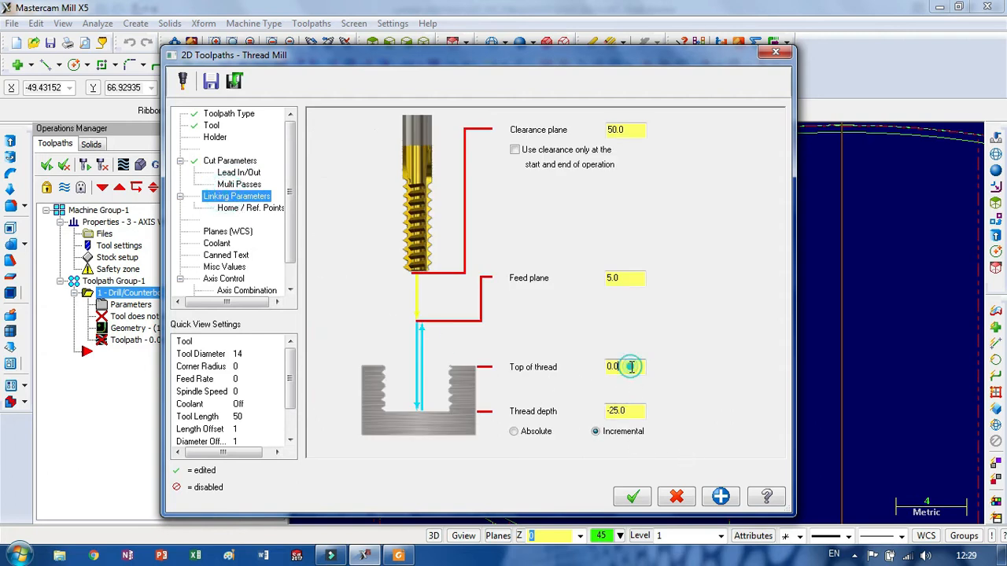
double_click(633, 411)
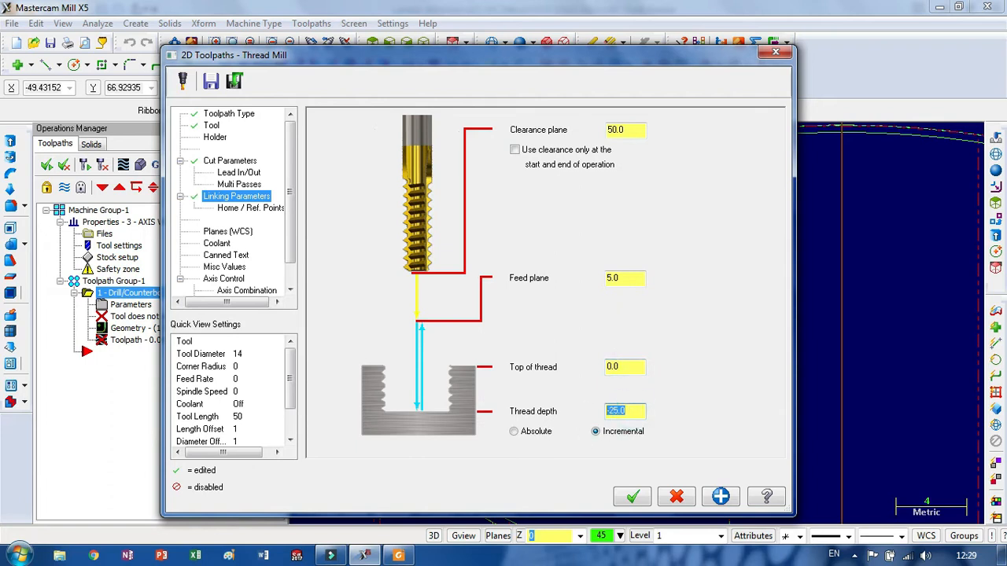
text(-10)
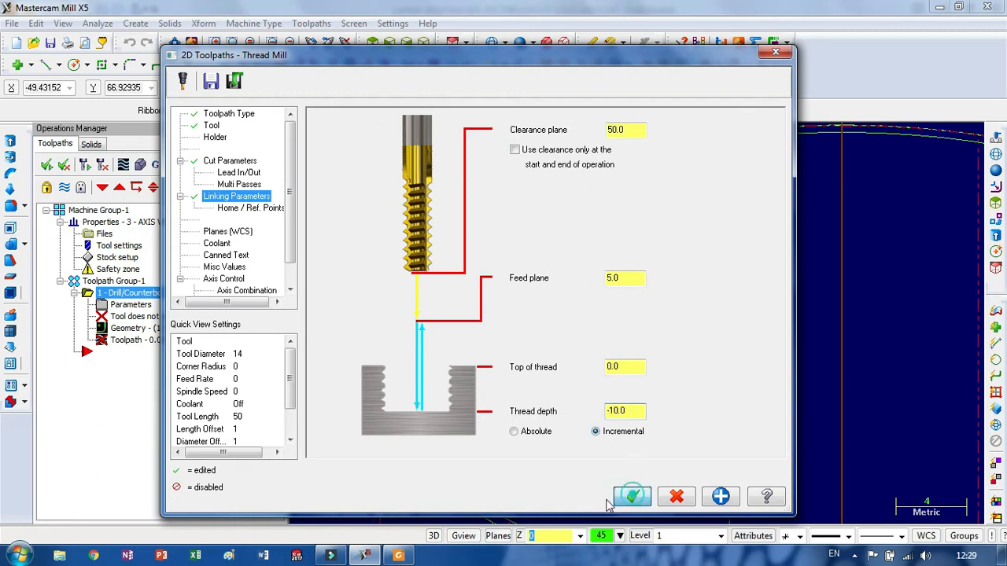
Step: Accept the thread mill parameters to generate the toolpath around the cylinder
click(633, 497)
scroll(531, 318, down, 7)
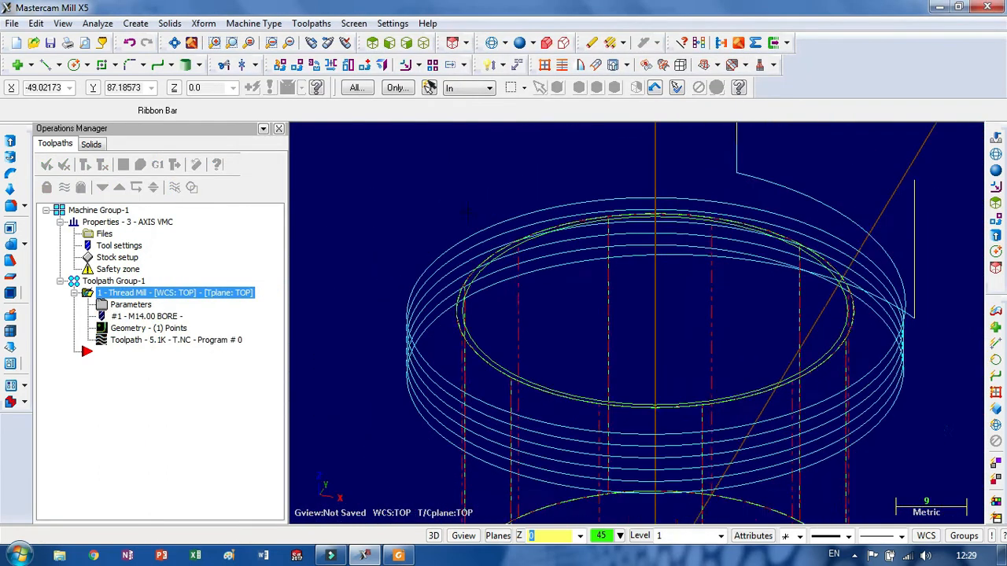
scroll(467, 217, down, 1)
scroll(700, 331, up, 1)
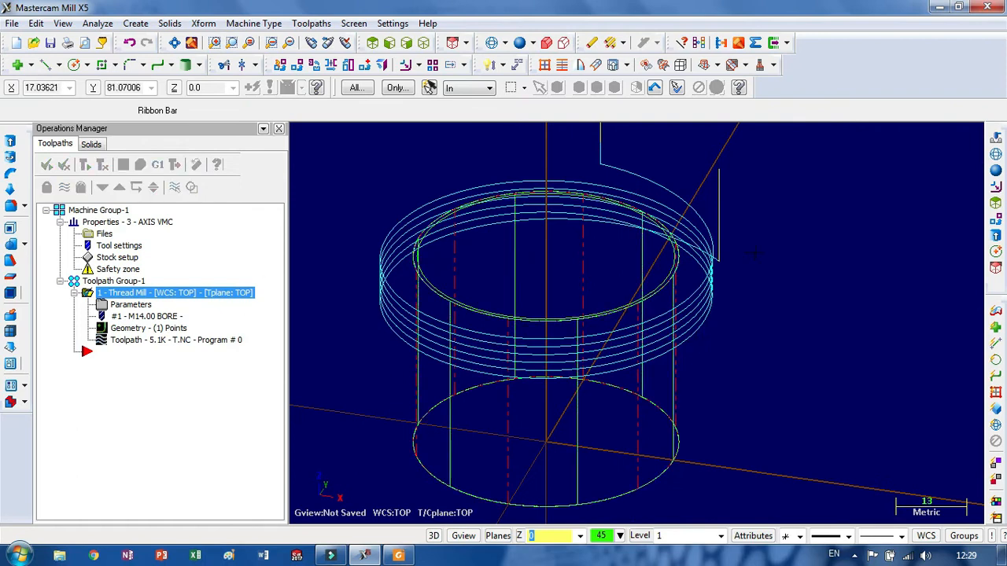
Step: Backplot the thread mill toolpath, pause it partway, and examine from the top how the tool meets the cylinder's edge
click(123, 164)
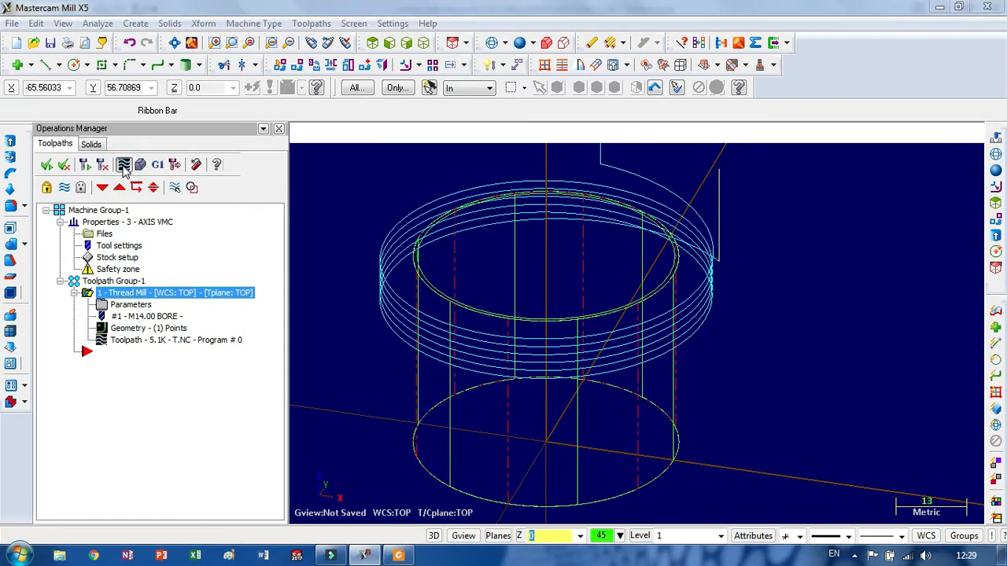
click(297, 132)
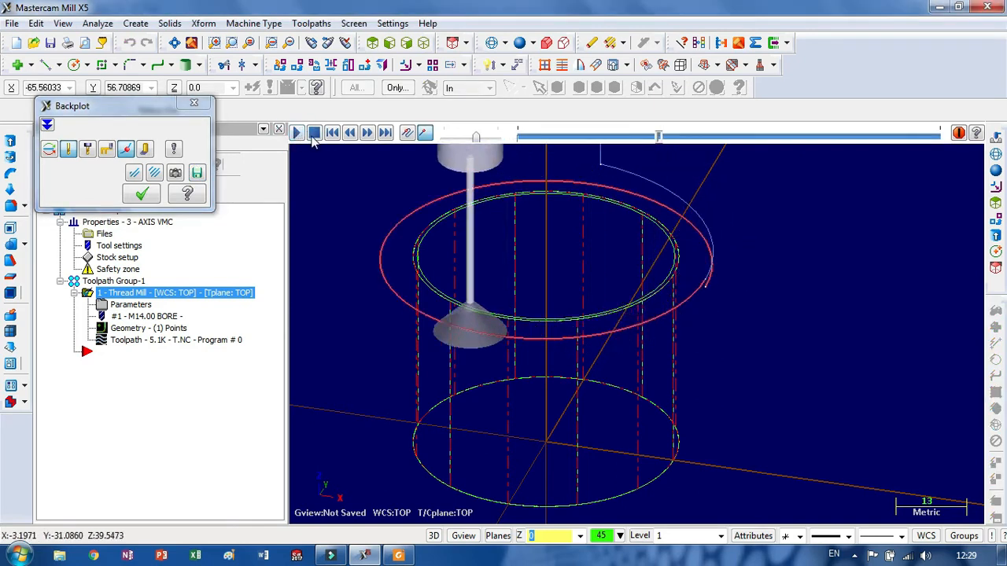
click(317, 135)
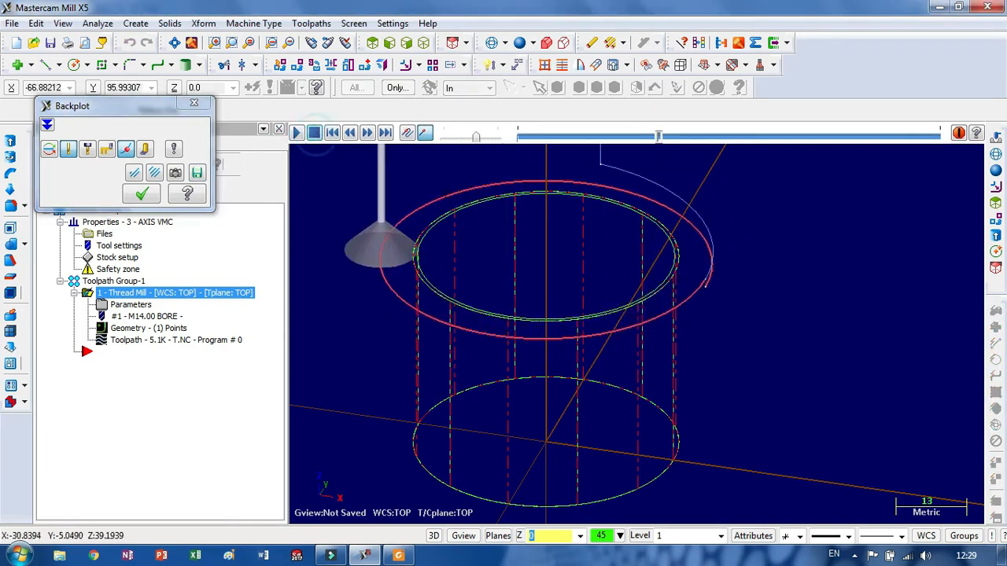
right_click(499, 191)
click(543, 308)
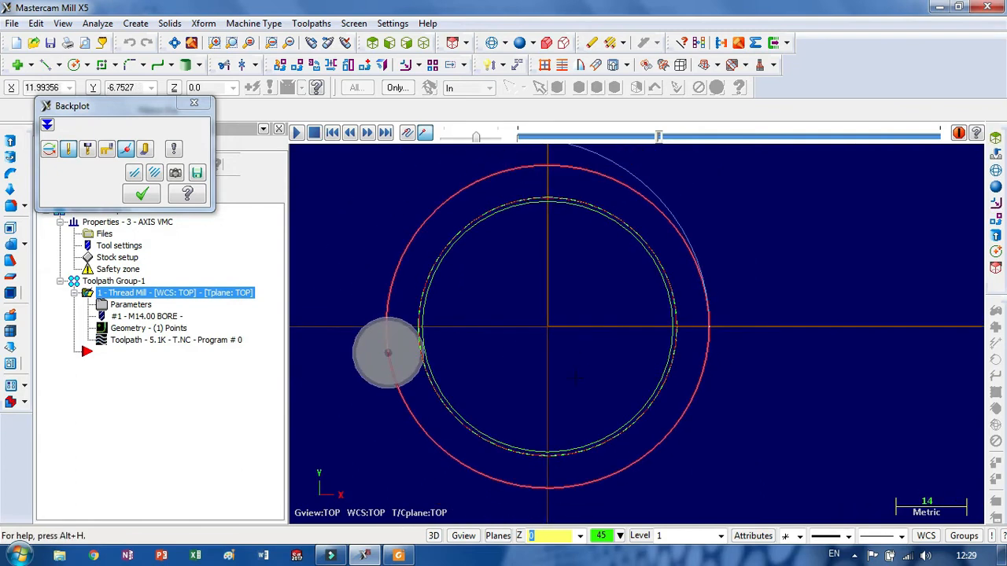
scroll(576, 379, up, 8)
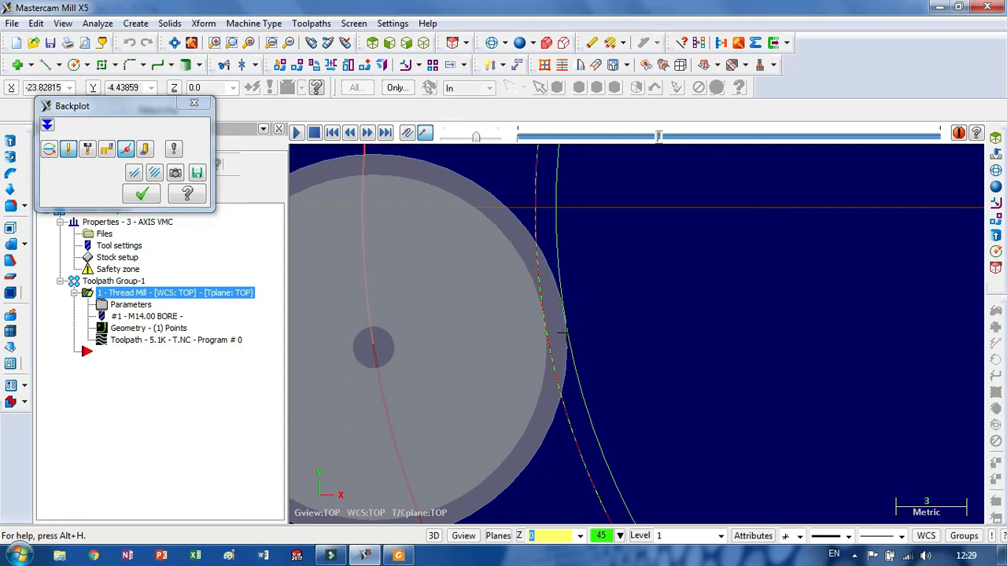
scroll(473, 330, down, 3)
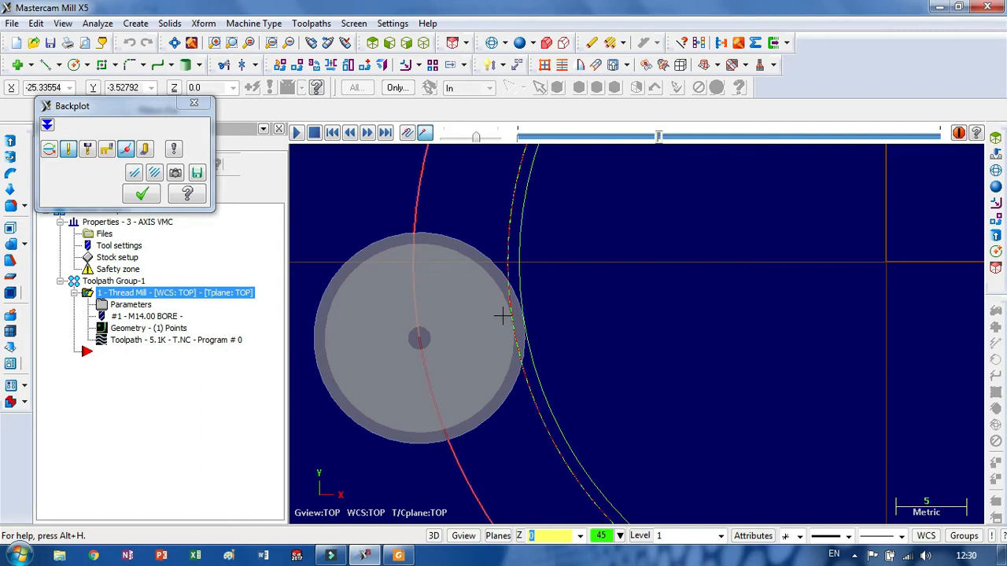
scroll(590, 334, down, 5)
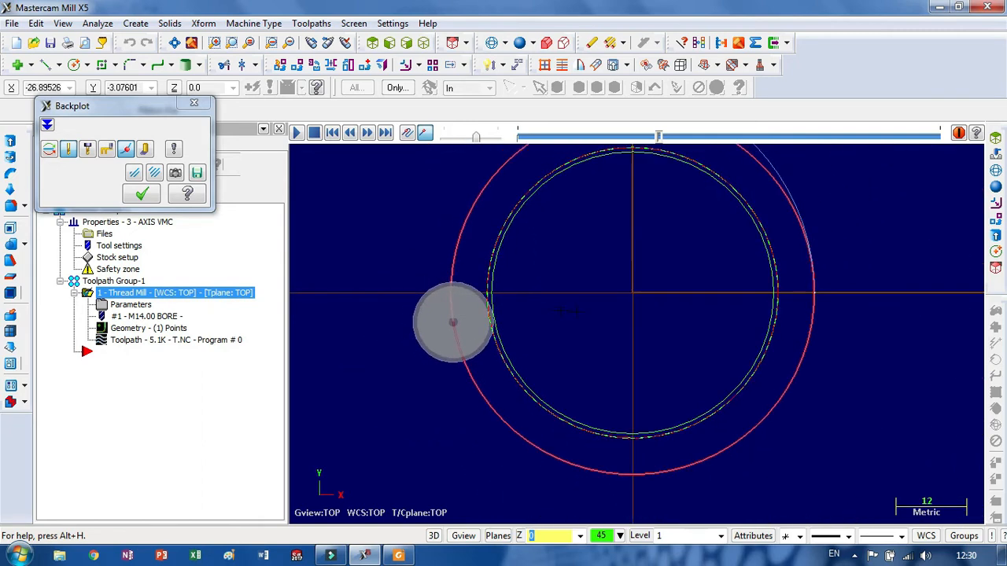
scroll(541, 305, up, 1)
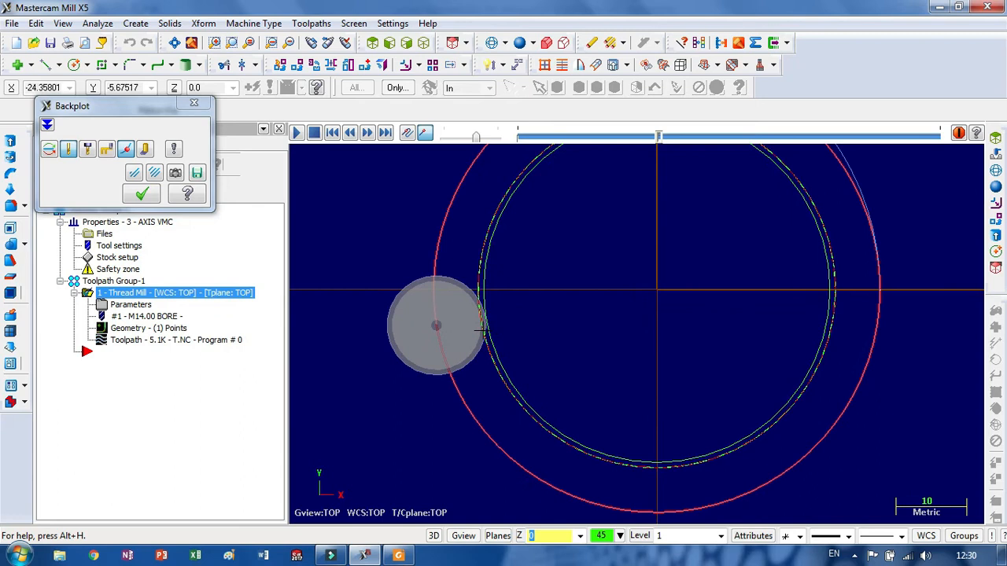
Step: Resume the backplot, watch the tool descend from the side and in the isometric view, and close the backplot
click(297, 133)
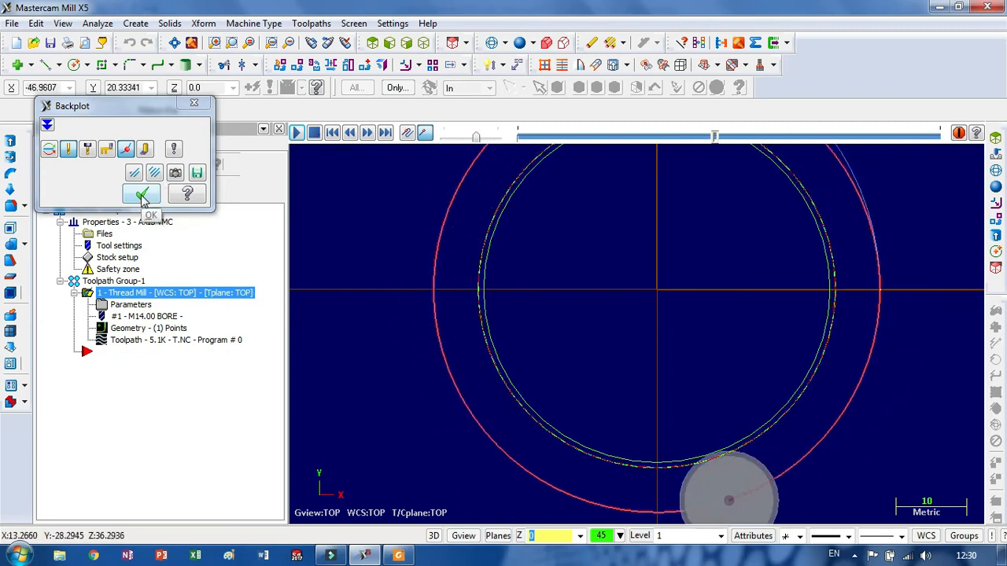
middle_drag(416, 293, 598, 250)
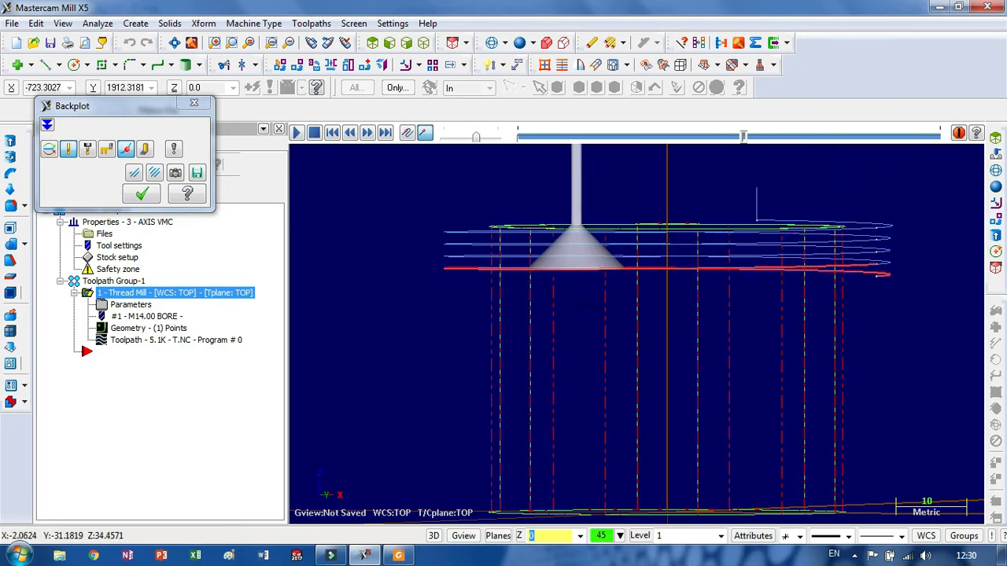
right_click(424, 358)
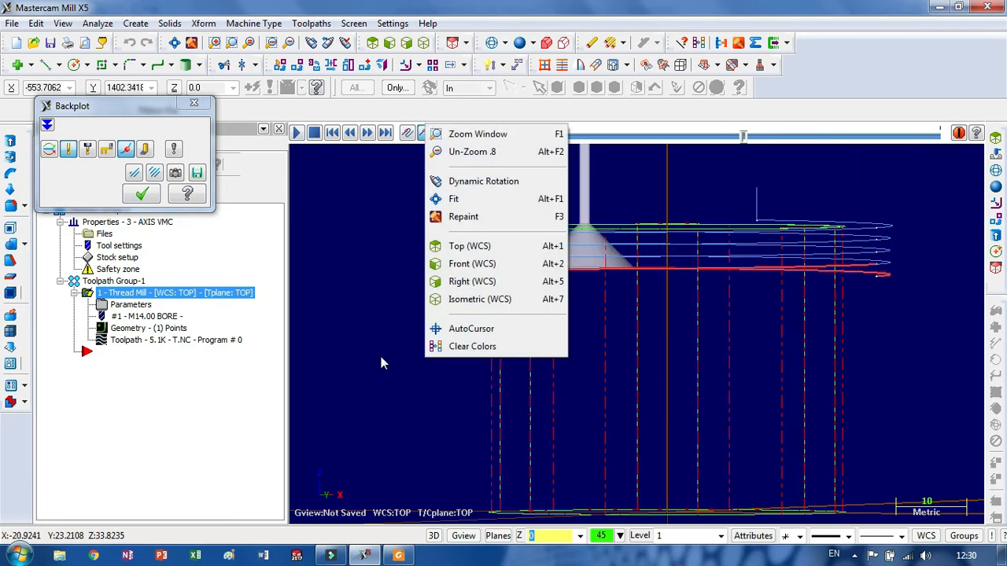
click(476, 299)
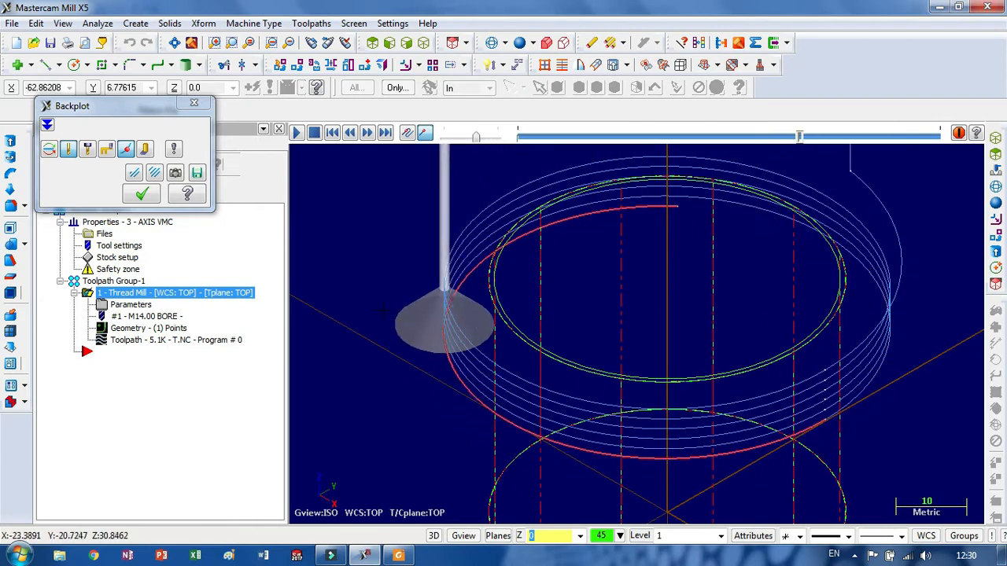
click(140, 193)
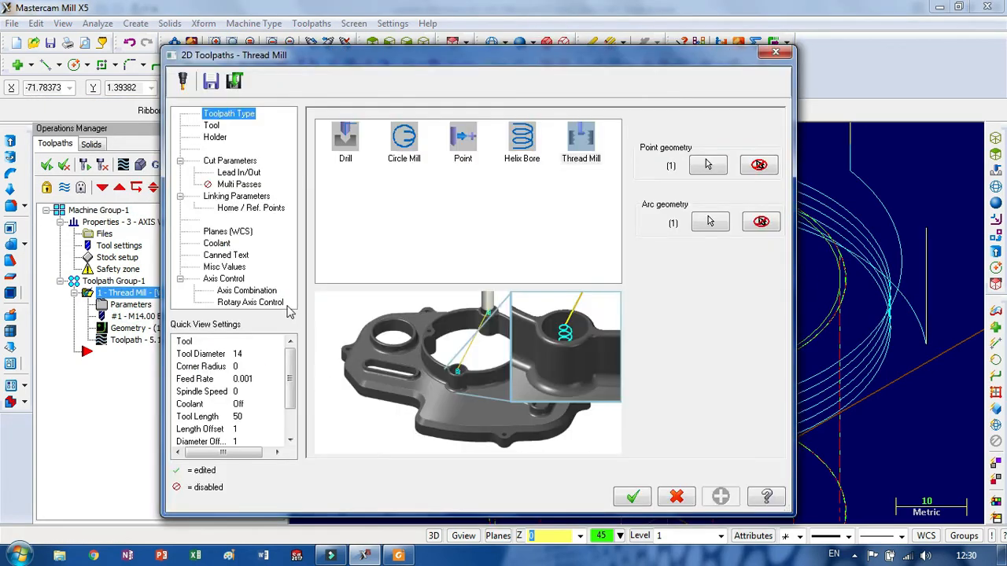
Step: Change the thread mill's machining direction to bottom to top and regenerate the toolpath
click(229, 162)
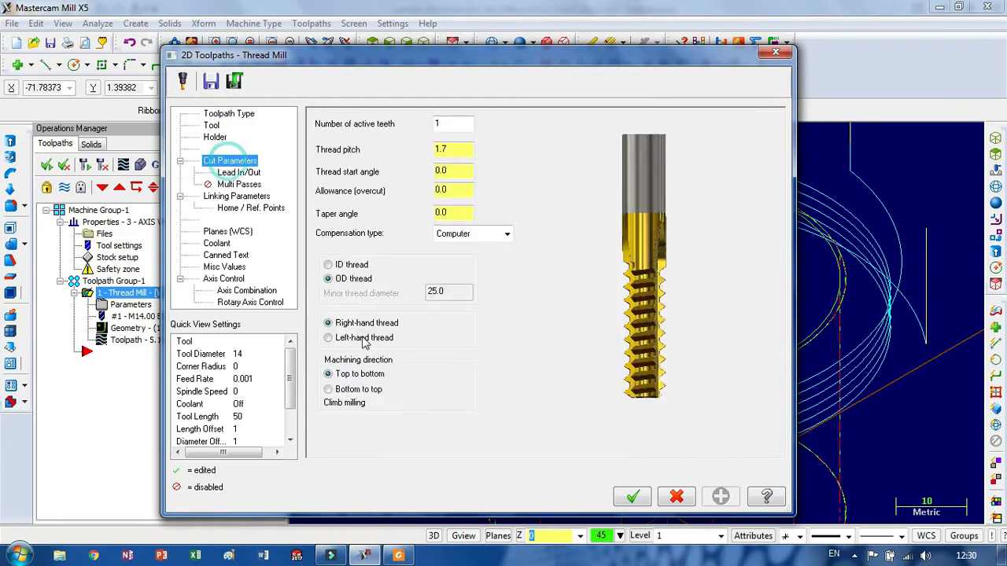
click(372, 390)
click(631, 495)
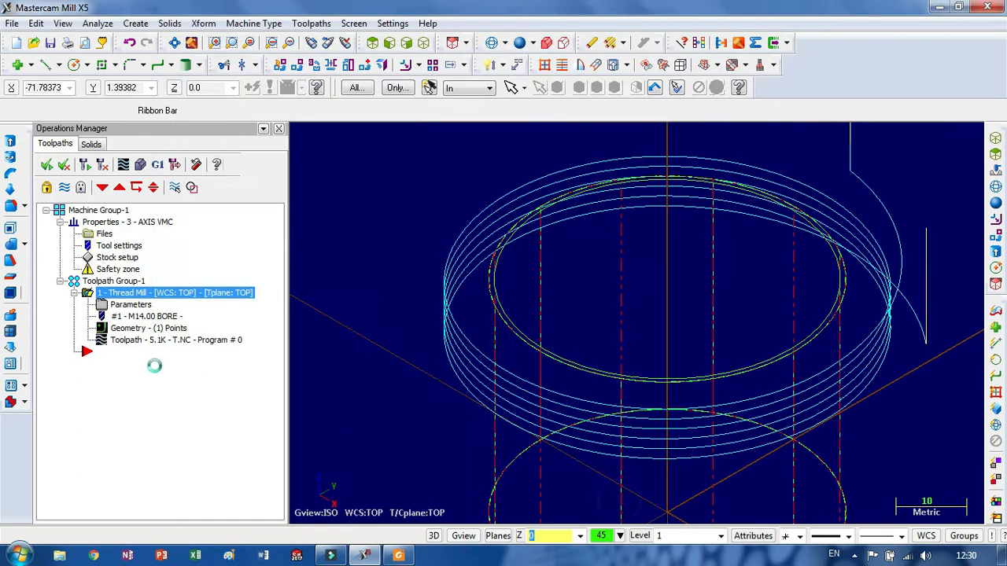
click(102, 164)
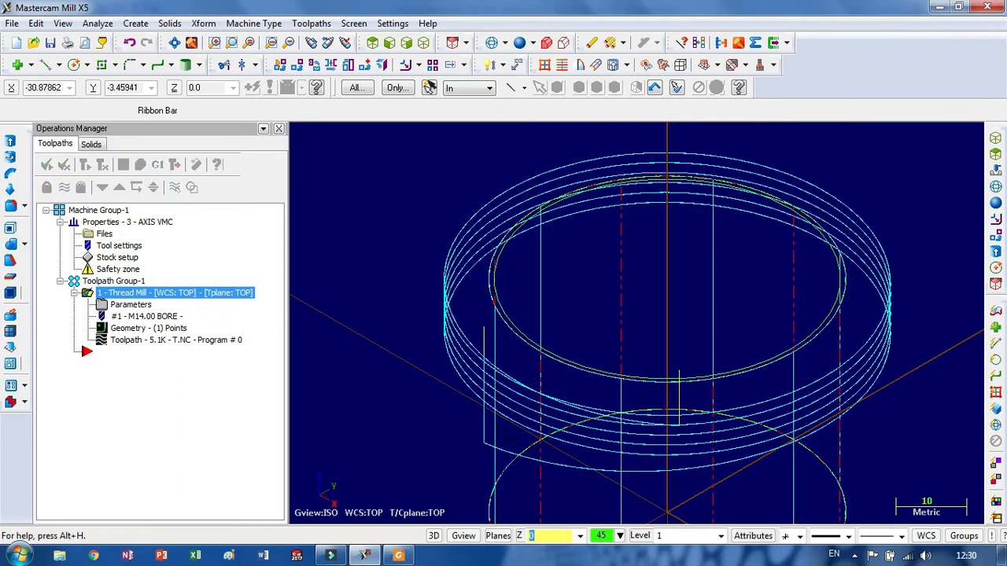
Step: Backplot the bottom-to-top toolpath to check the tool's cutting direction, and close the backplot
click(123, 164)
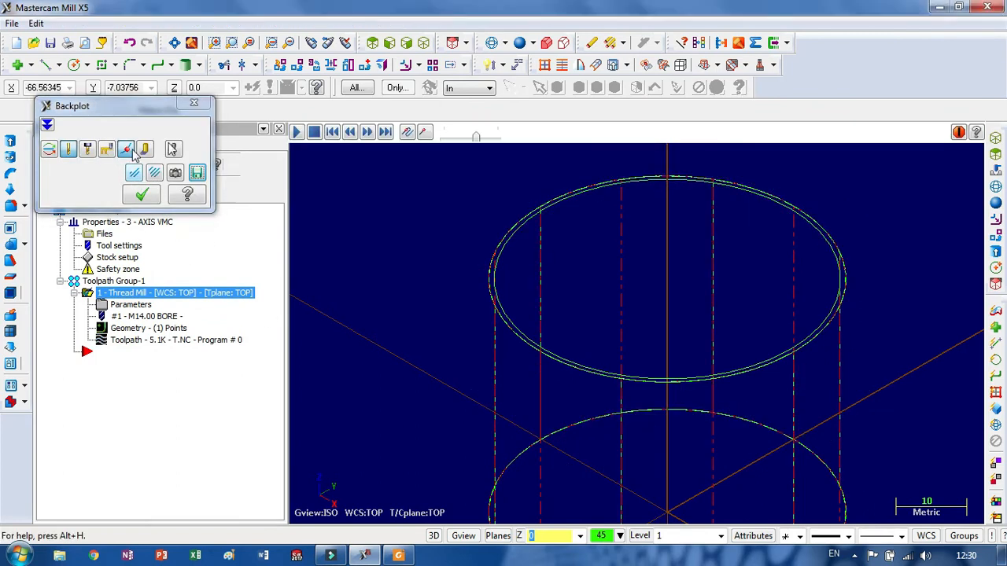
click(293, 132)
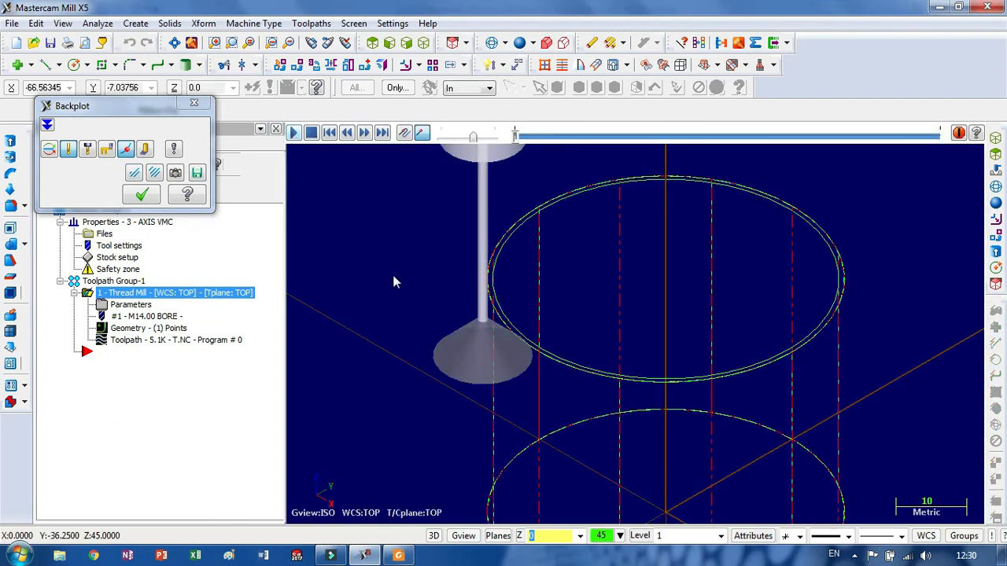
click(294, 132)
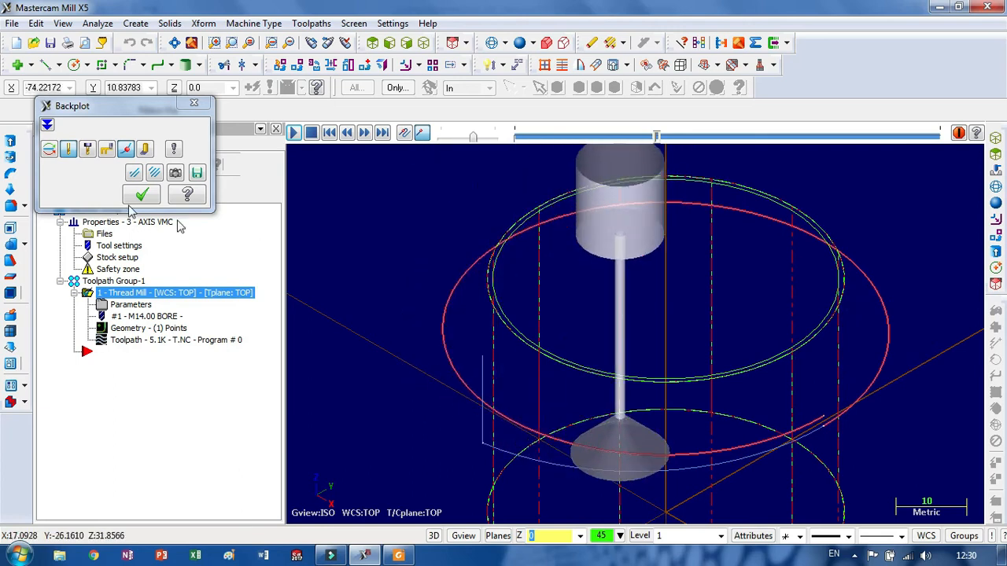
click(142, 198)
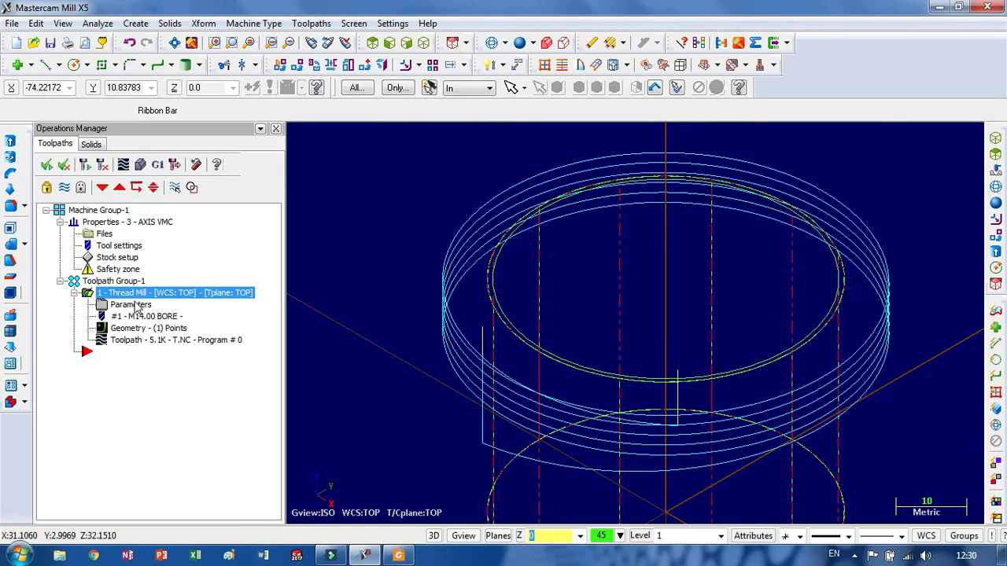
Step: Set the thread mill's machining direction back to top to bottom and enable multi passes
click(143, 304)
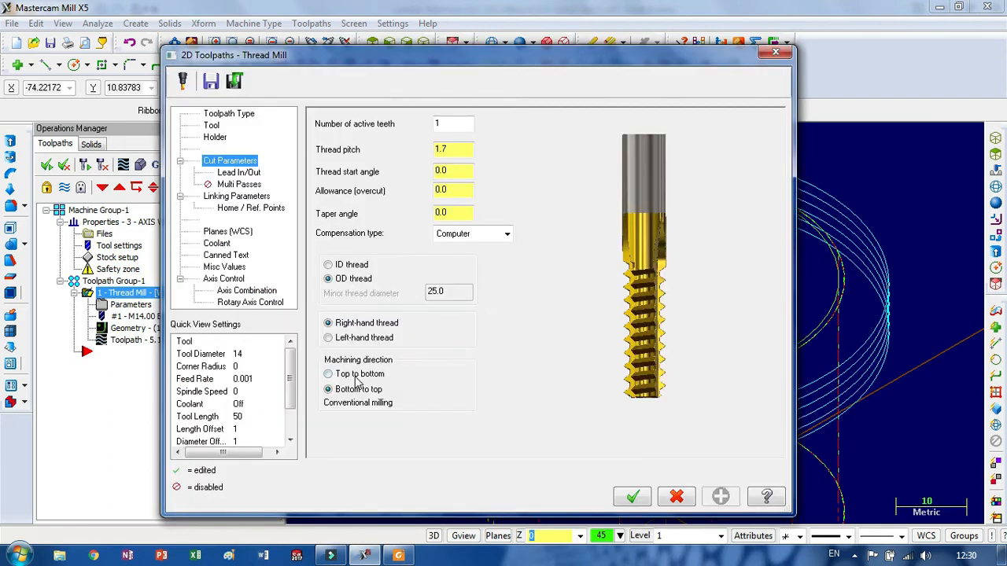
click(352, 374)
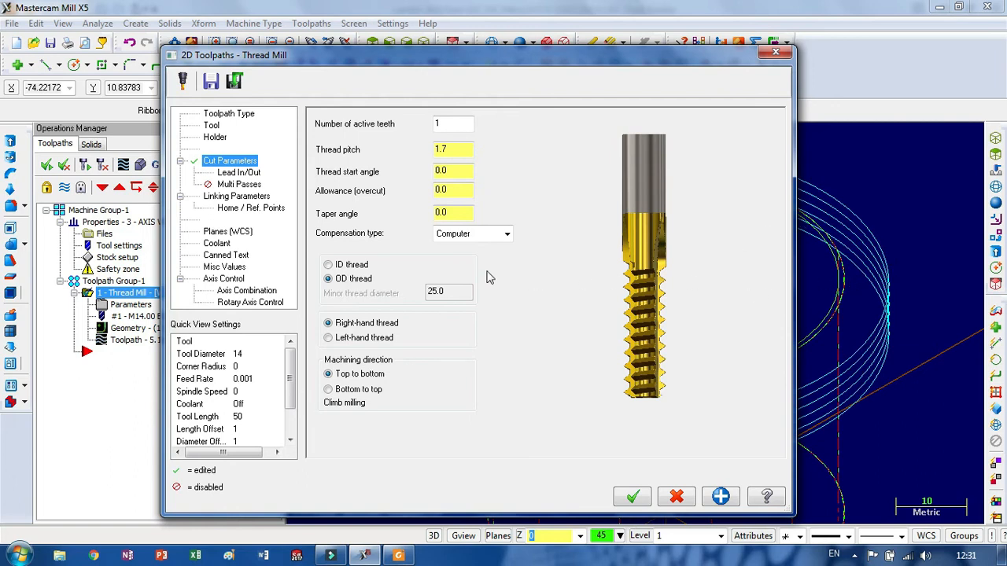
click(239, 184)
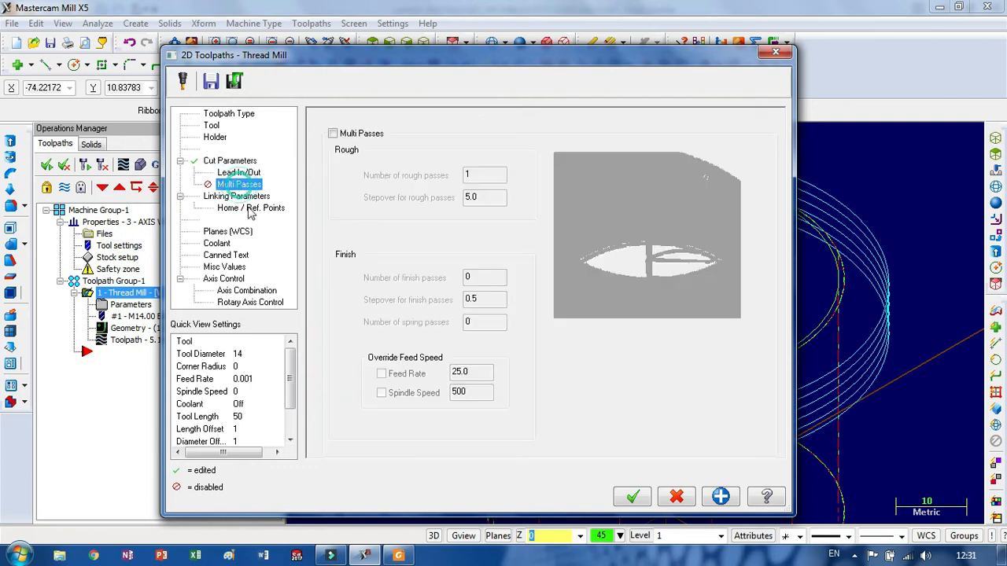
click(339, 134)
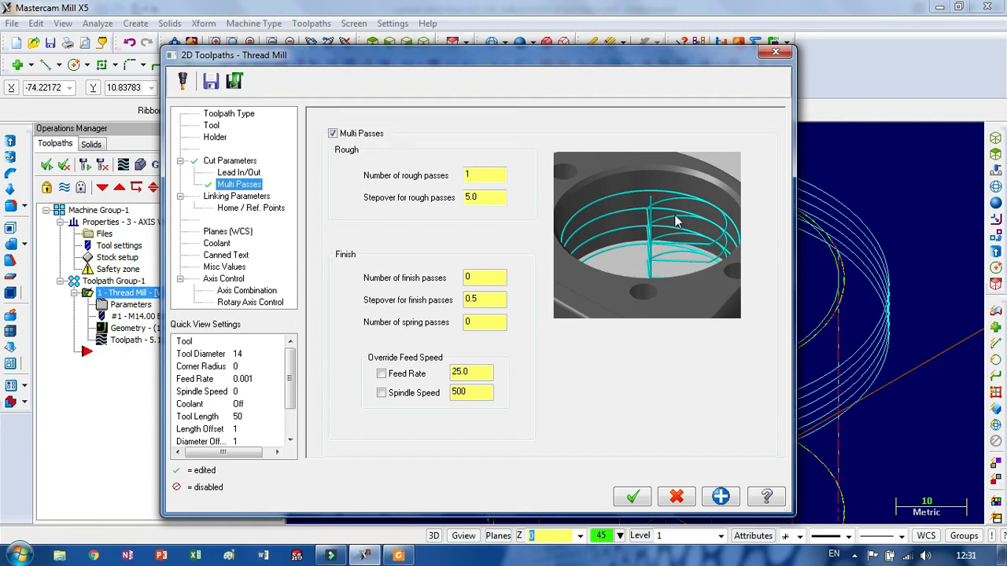
Step: Define 4 rough passes with a 0.2 stepover for the thread mill
click(489, 176)
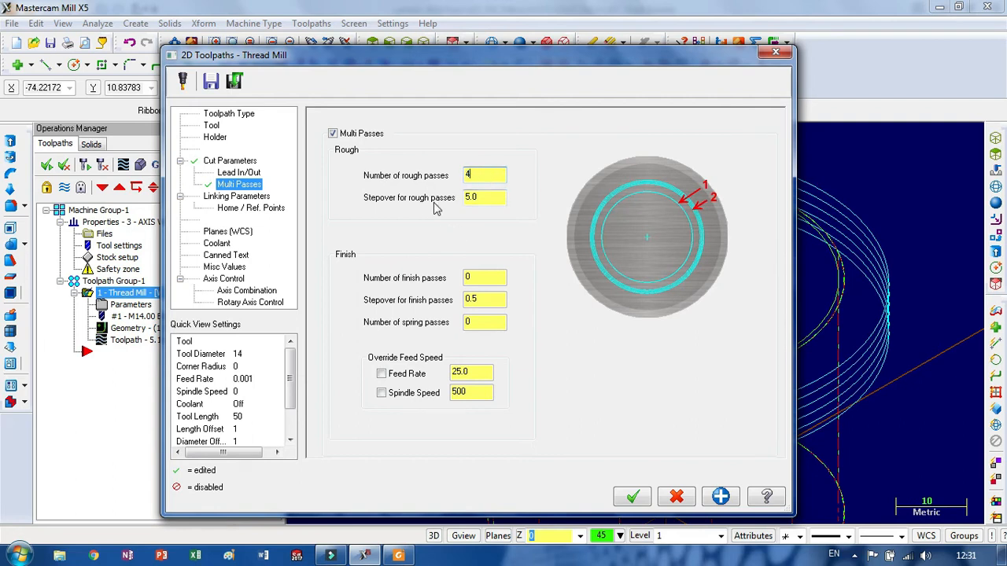
click(488, 198)
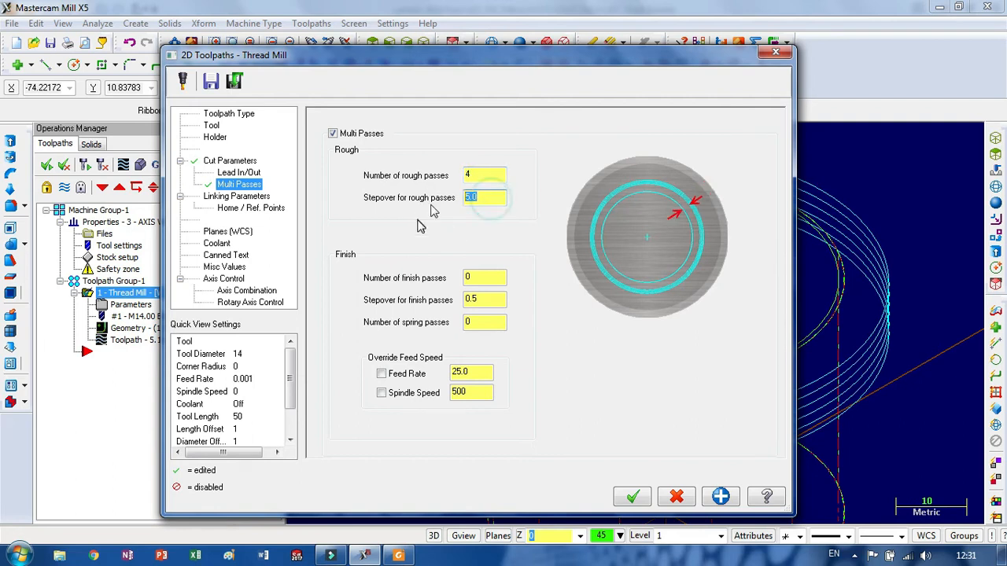
text(0.2)
Step: Define 3 finish passes with a 0.2 stepover for the thread mill
click(481, 277)
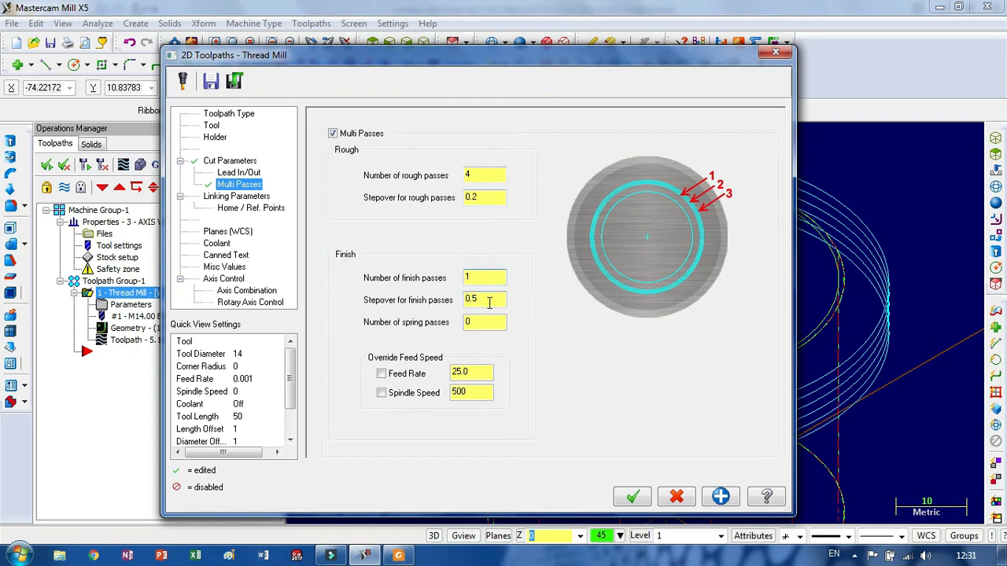
text(1)
double_click(474, 277)
double_click(496, 299)
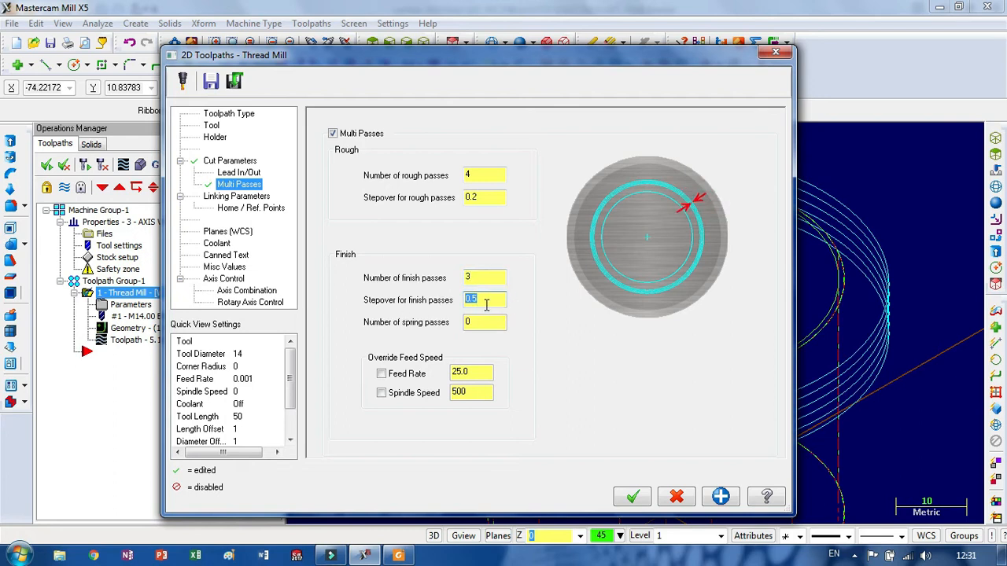
text(0)
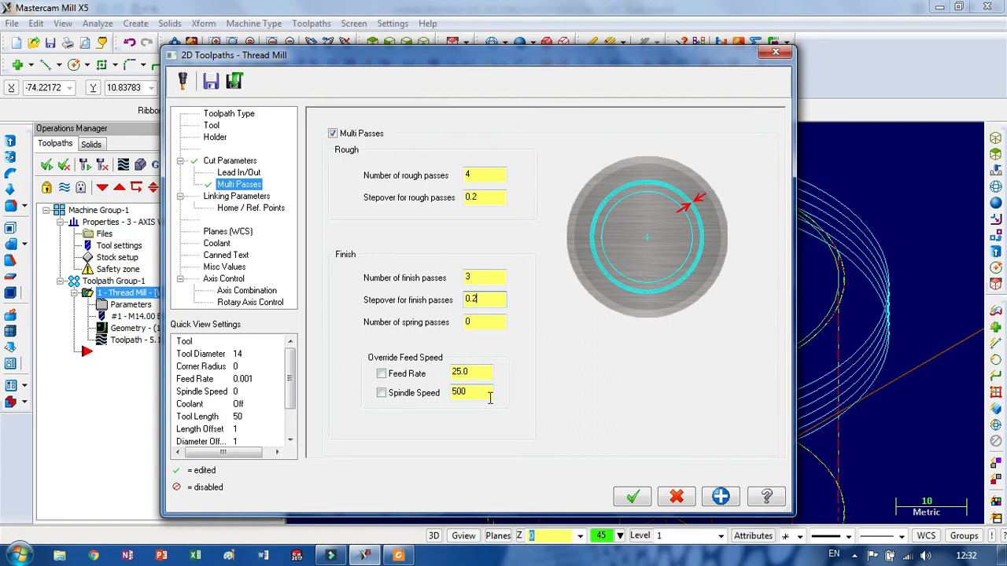
Step: Accept the multi-pass settings, regenerate the thread mill toolpath, and inspect the passes up close from above
click(634, 498)
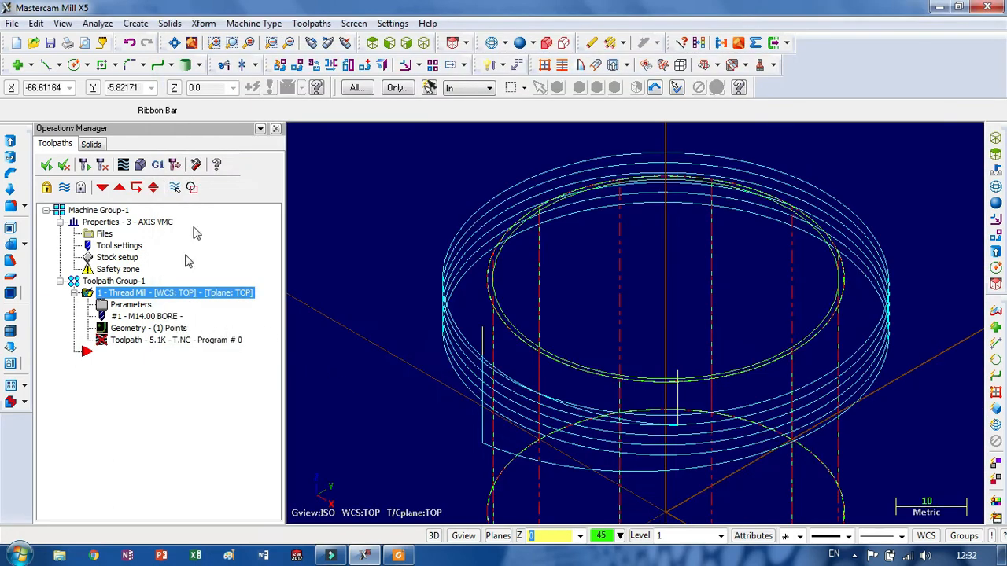
click(102, 164)
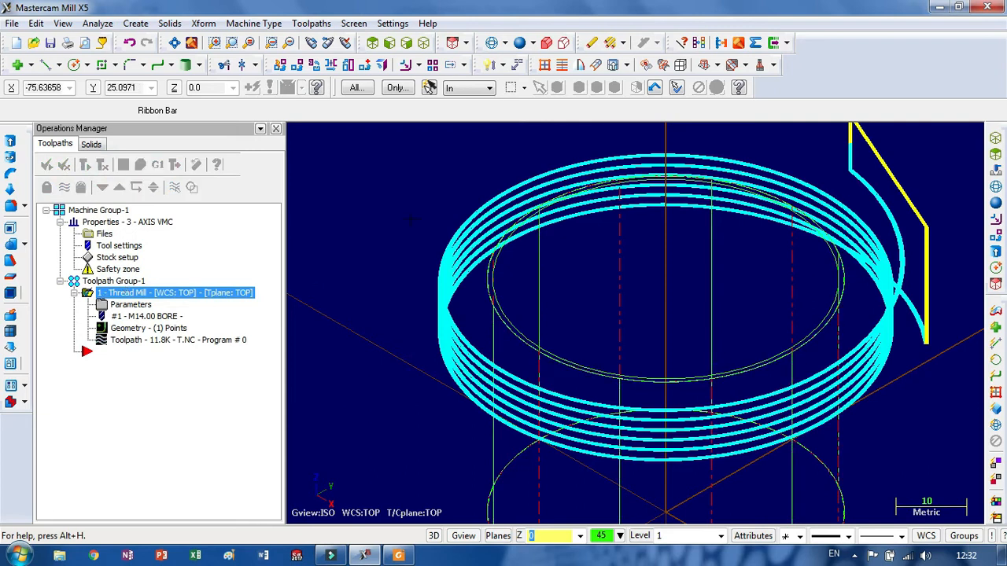
middle_drag(677, 260, 720, 352)
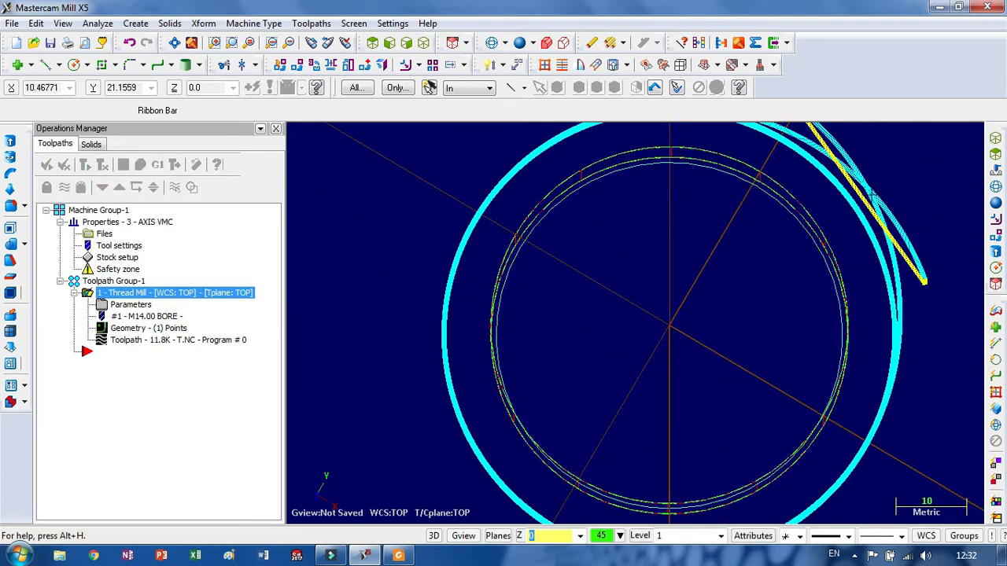
scroll(852, 269, up, 4)
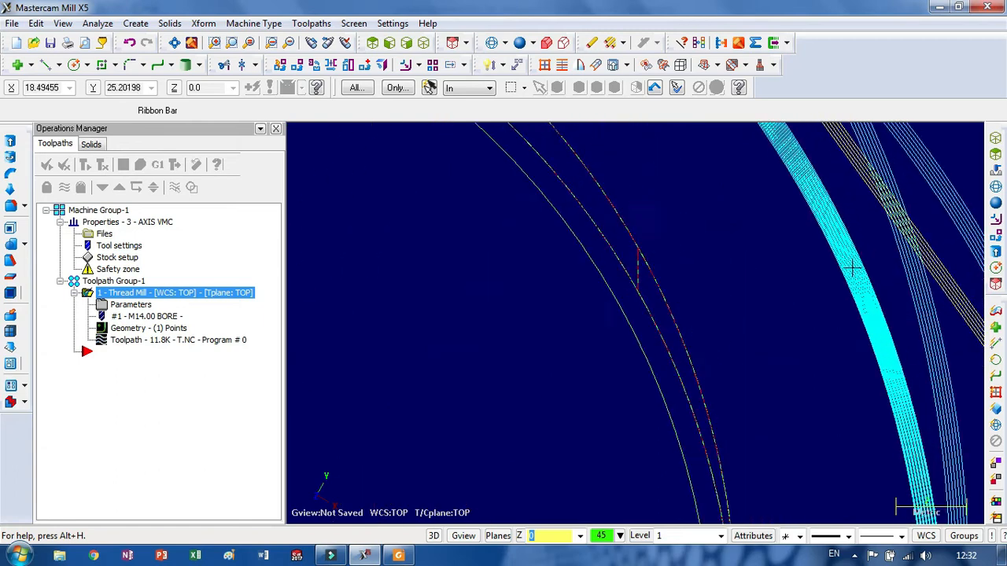
Step: Backplot the multi-pass thread mill toolpath and stop the simulation partway through the passes
scroll(853, 269, up, 3)
scroll(832, 255, down, 5)
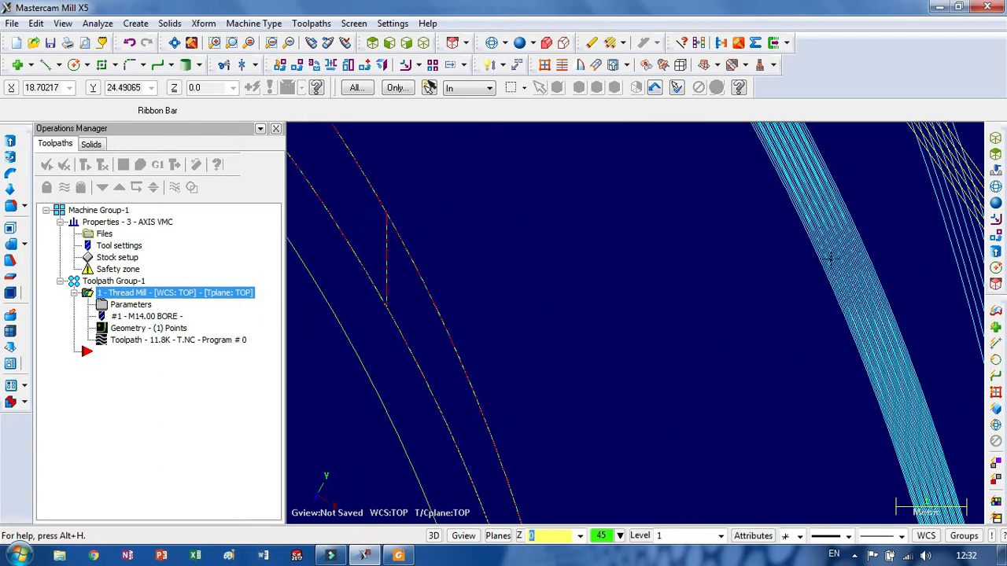
scroll(771, 223, down, 4)
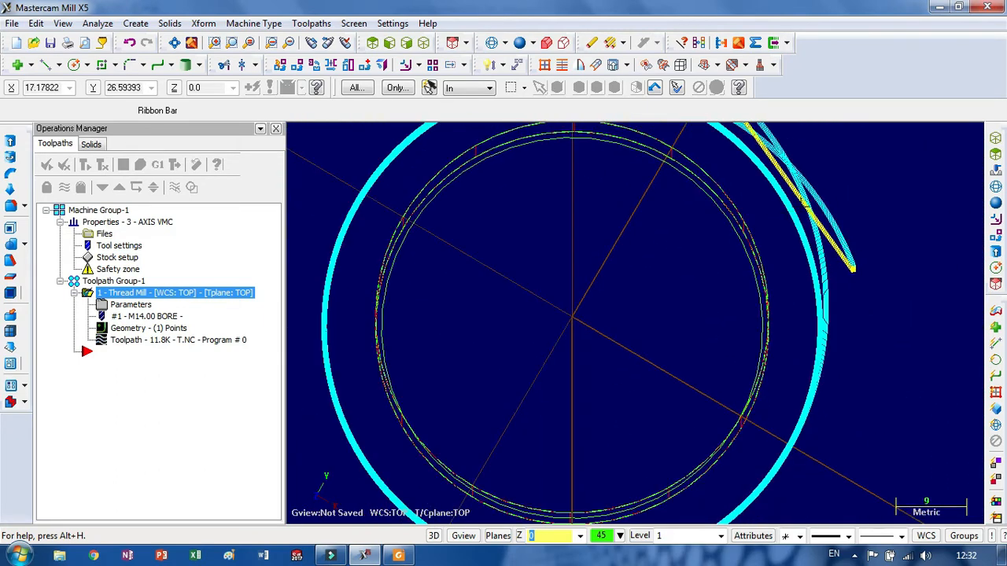
click(123, 164)
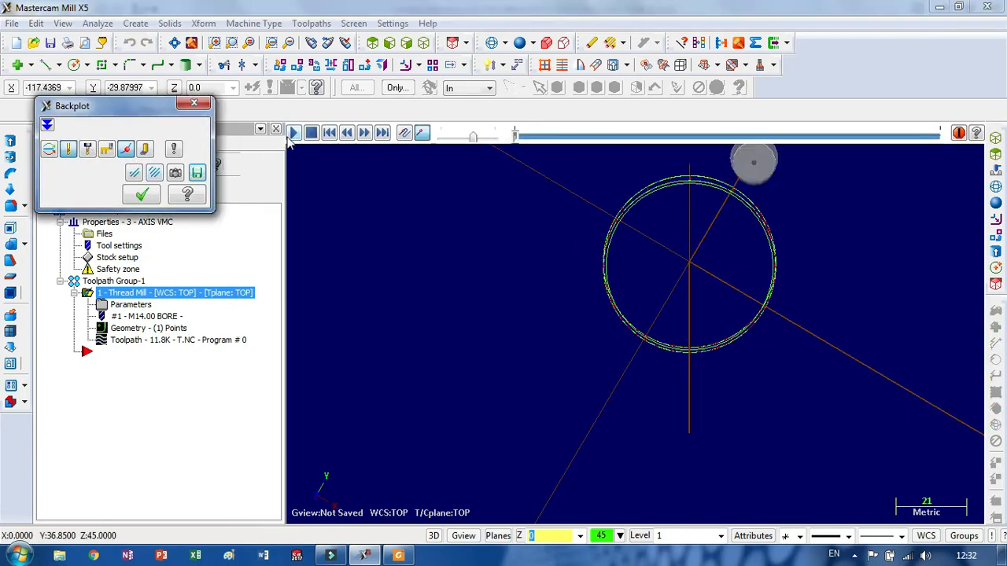
click(293, 132)
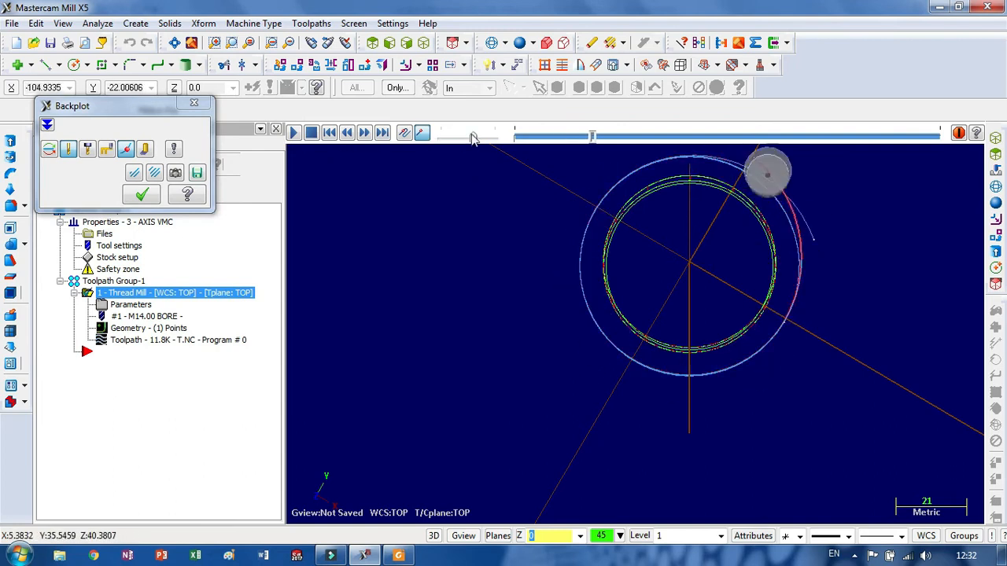
scroll(691, 259, up, 5)
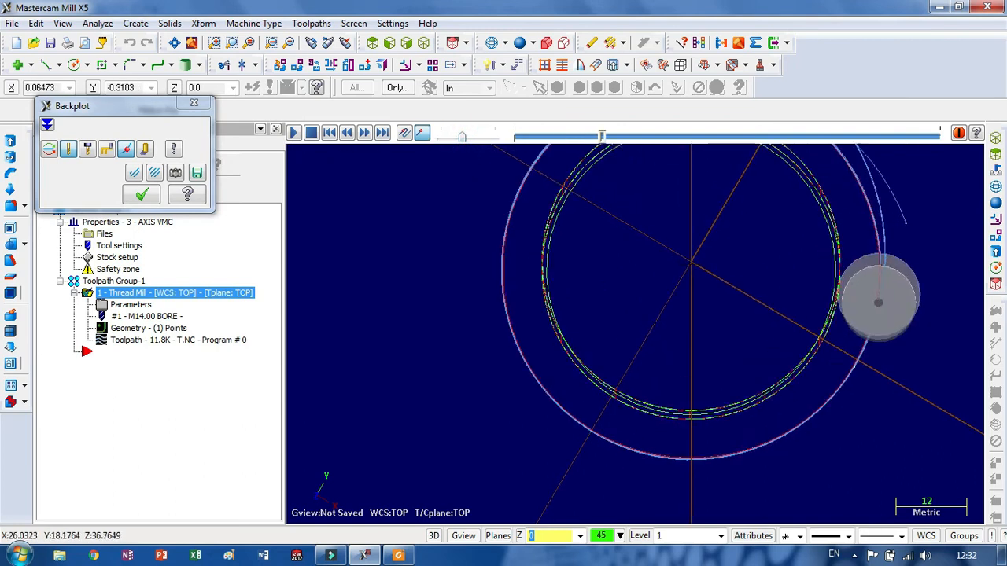
scroll(693, 260, down, 5)
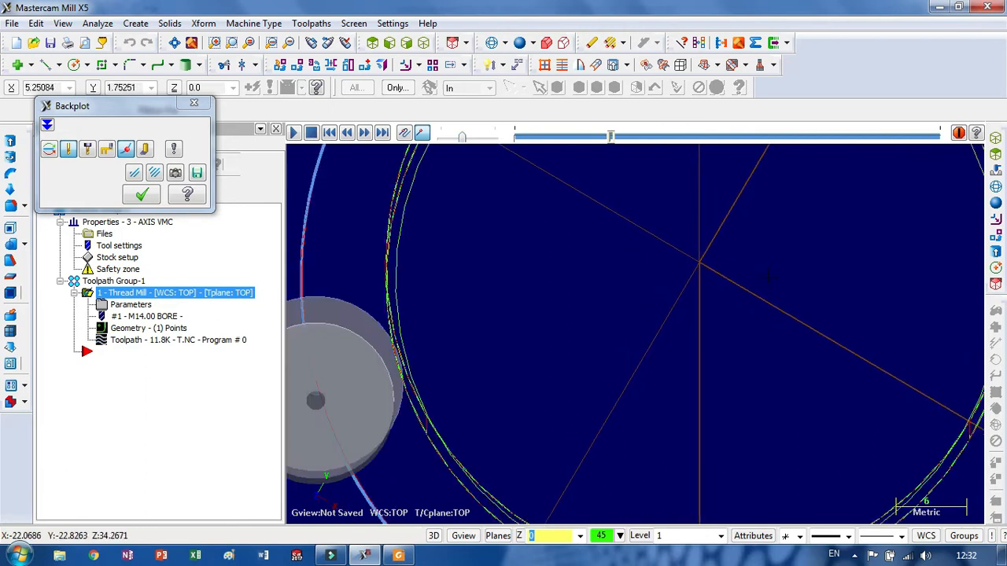
click(317, 133)
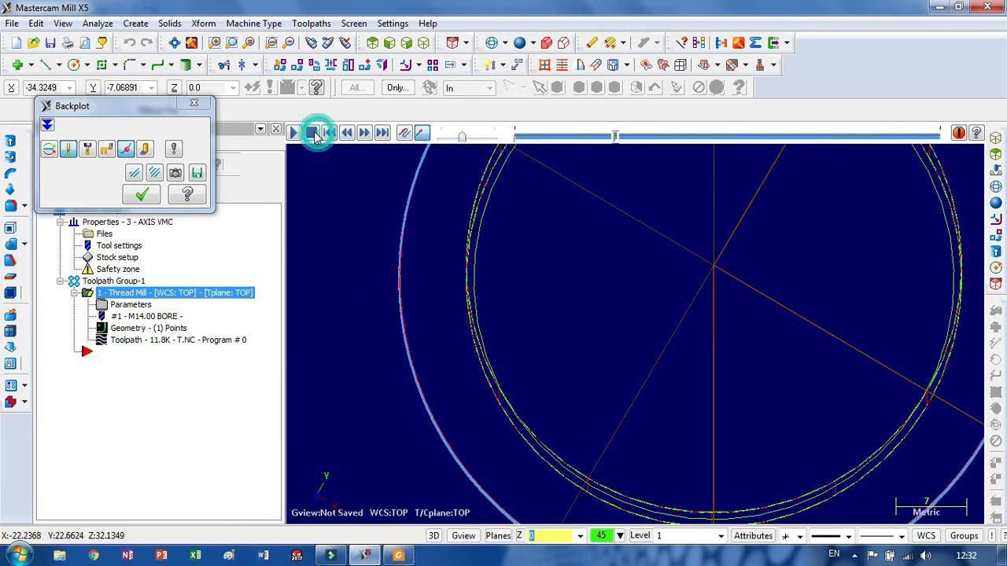
Step: Examine up close, in the top view, how far the stopped thread mill tool cuts into the cylinder's edge
scroll(535, 346, down, 4)
scroll(574, 235, up, 2)
scroll(574, 189, up, 6)
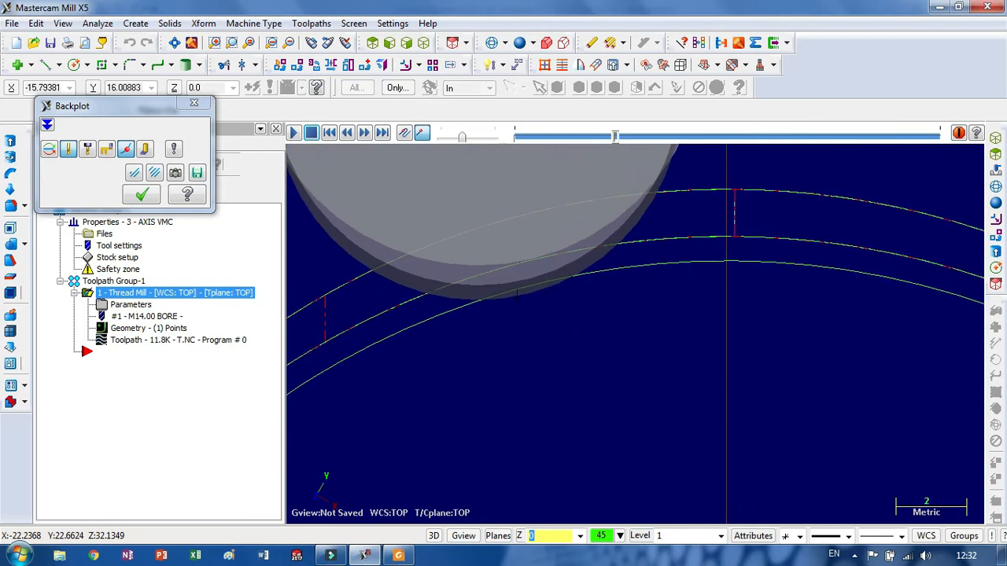
scroll(556, 305, down, 1)
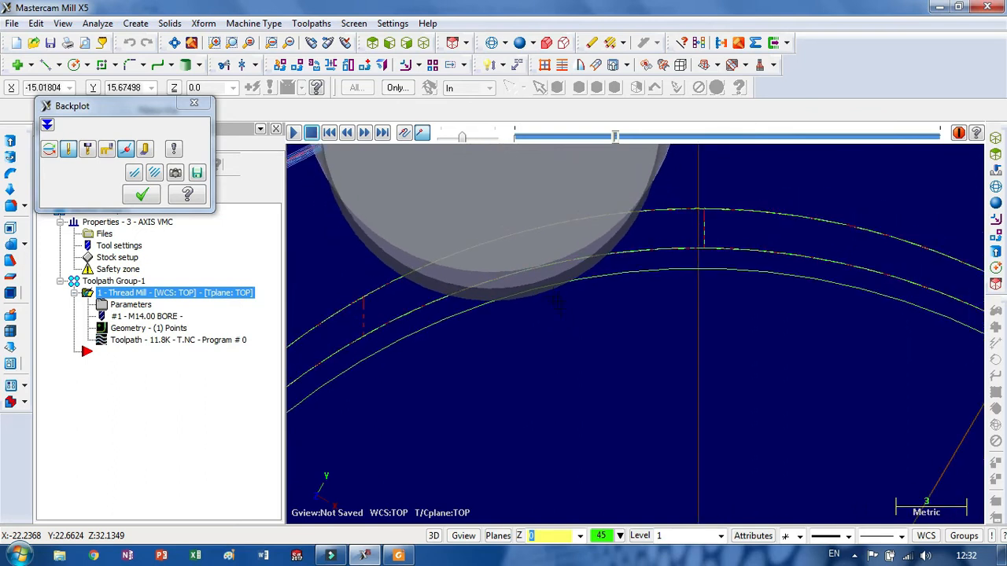
right_click(623, 329)
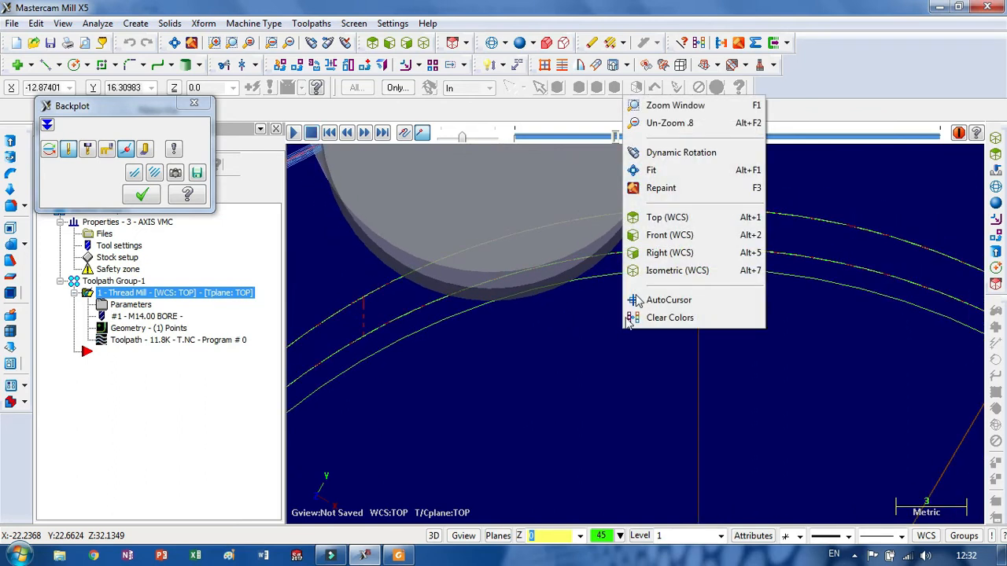
click(657, 207)
scroll(540, 198, up, 5)
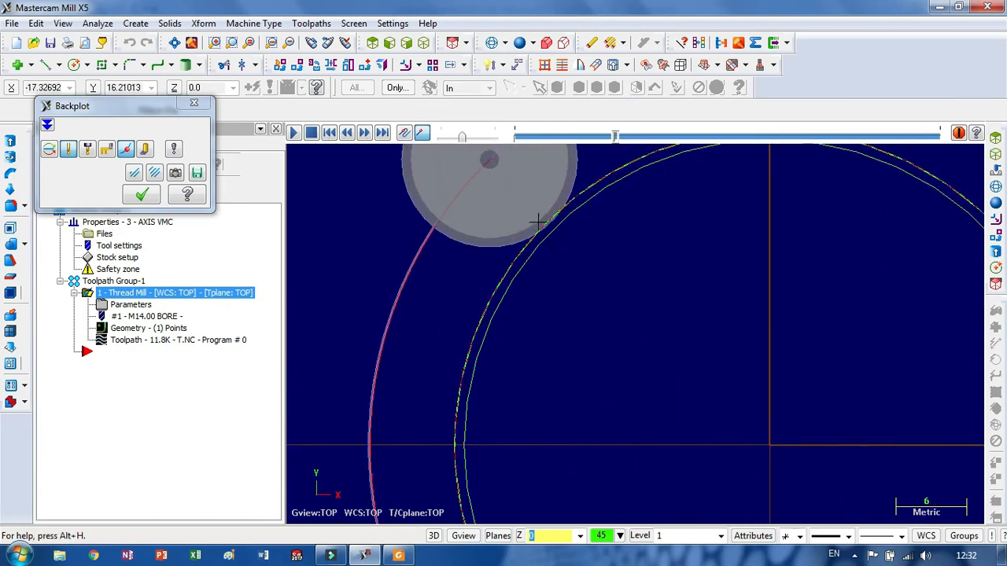
scroll(620, 283, up, 1)
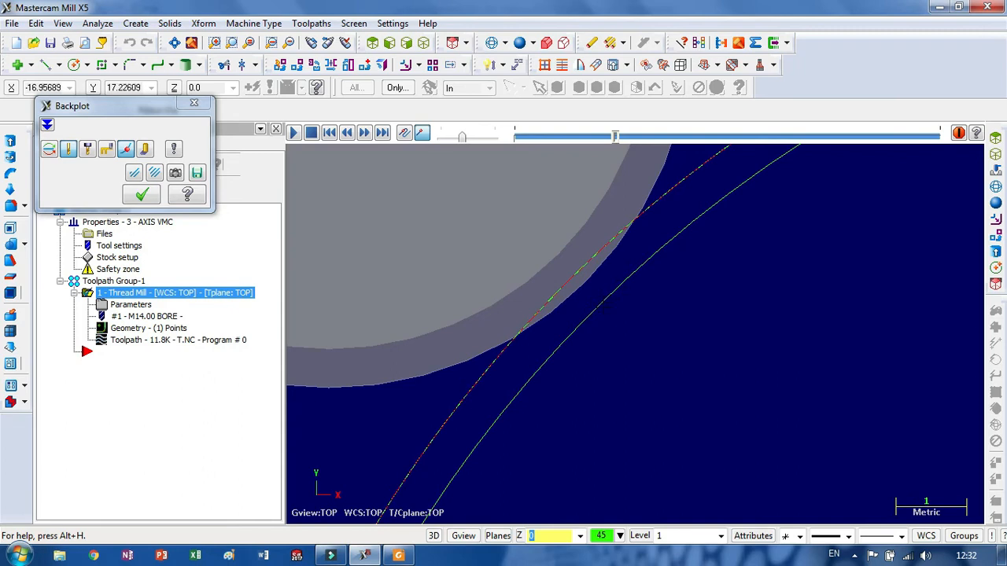
scroll(601, 307, down, 10)
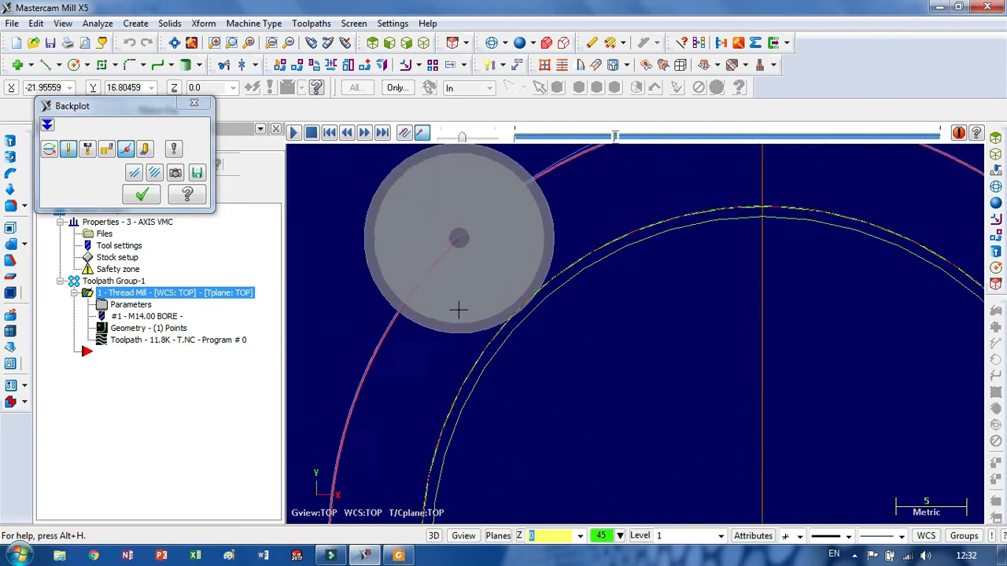
scroll(446, 306, down, 2)
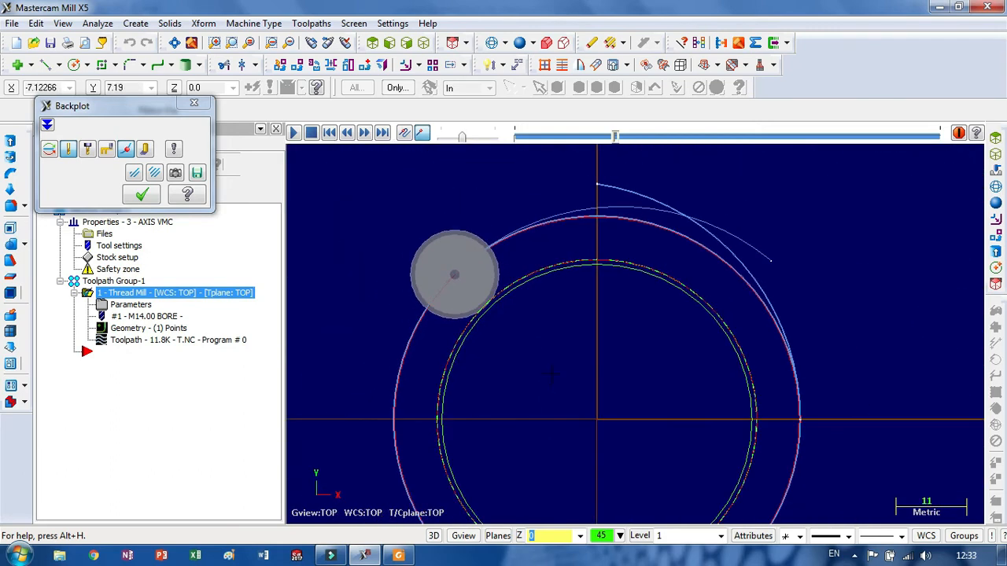
middle_drag(552, 374, 552, 372)
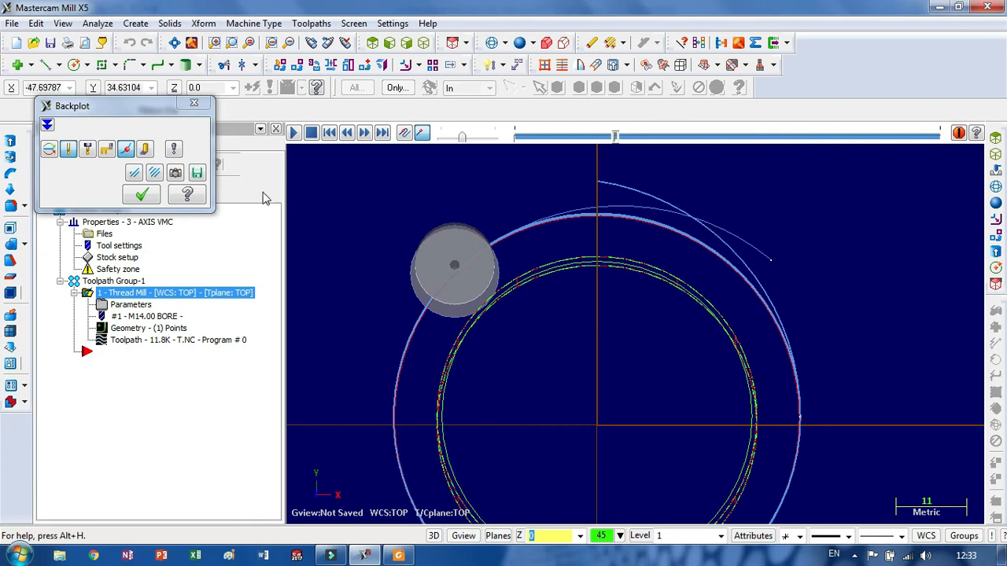
Step: Replay the backplot from the beginning, watch the successive passes from the top and the side, and close it
click(329, 132)
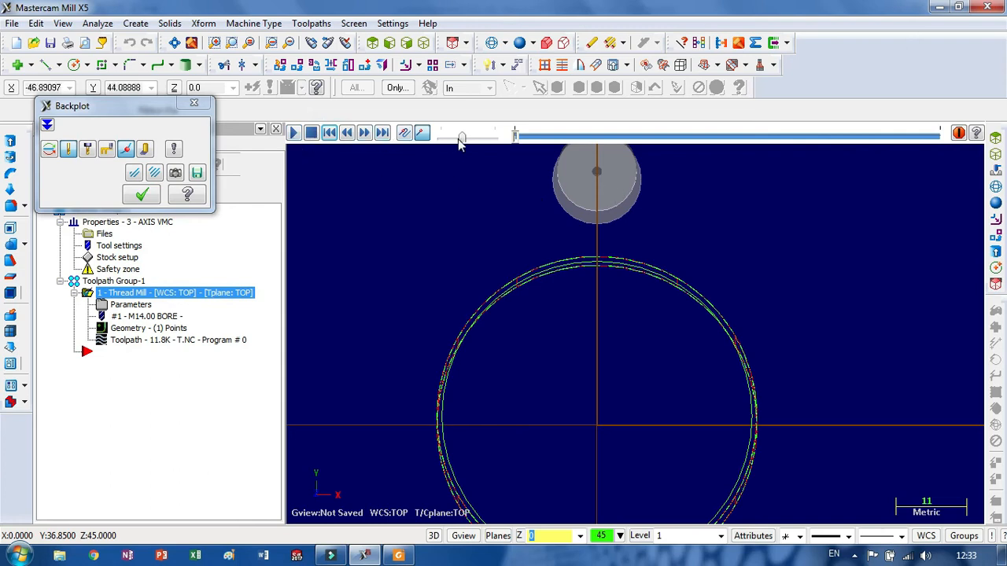
click(294, 134)
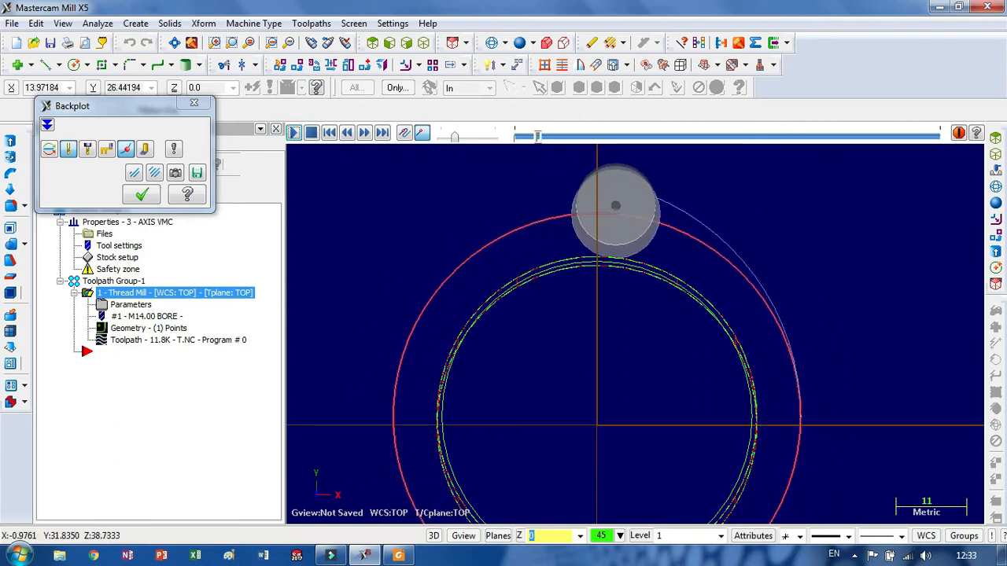
scroll(616, 228, down, 1)
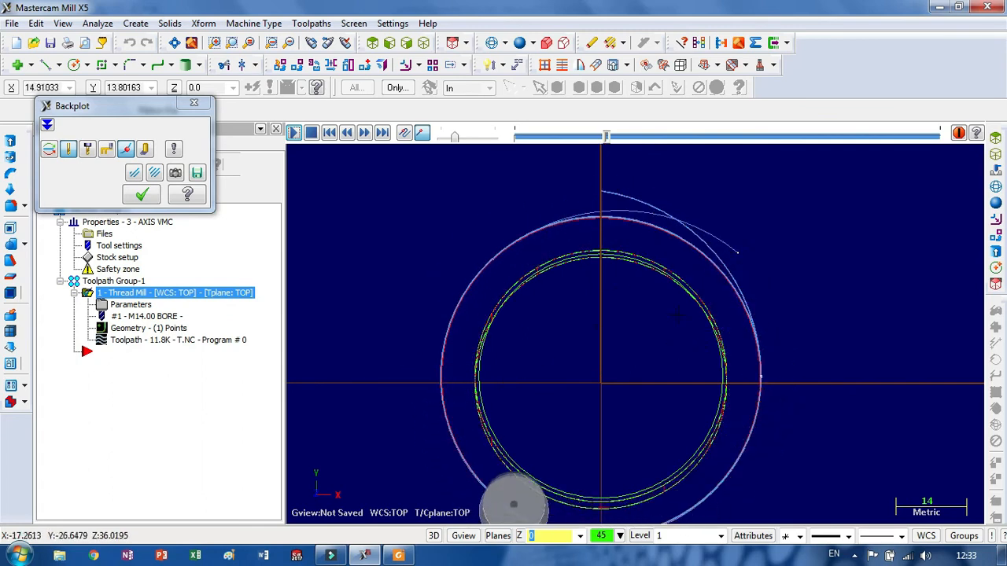
middle_drag(611, 383, 589, 232)
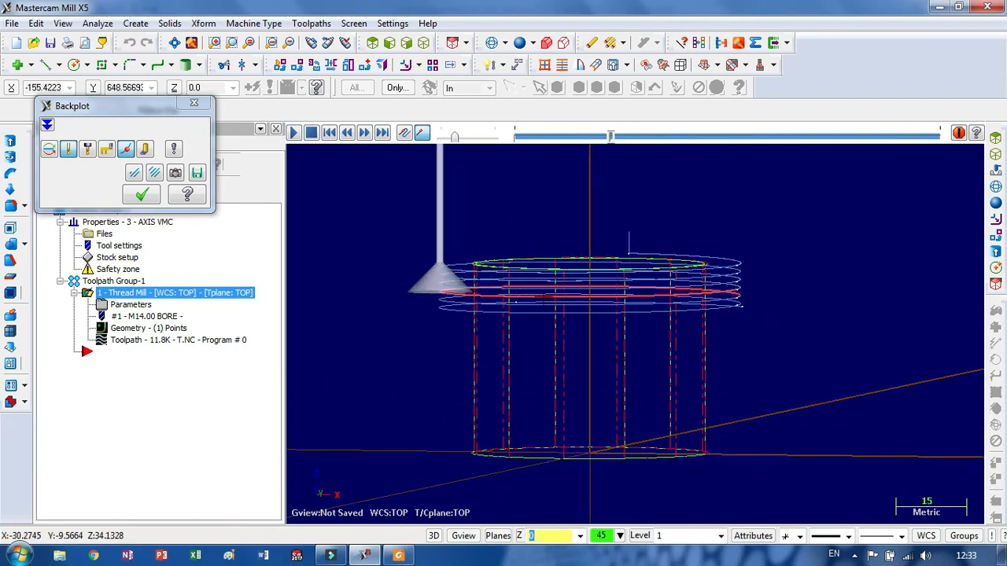
scroll(598, 228, up, 1)
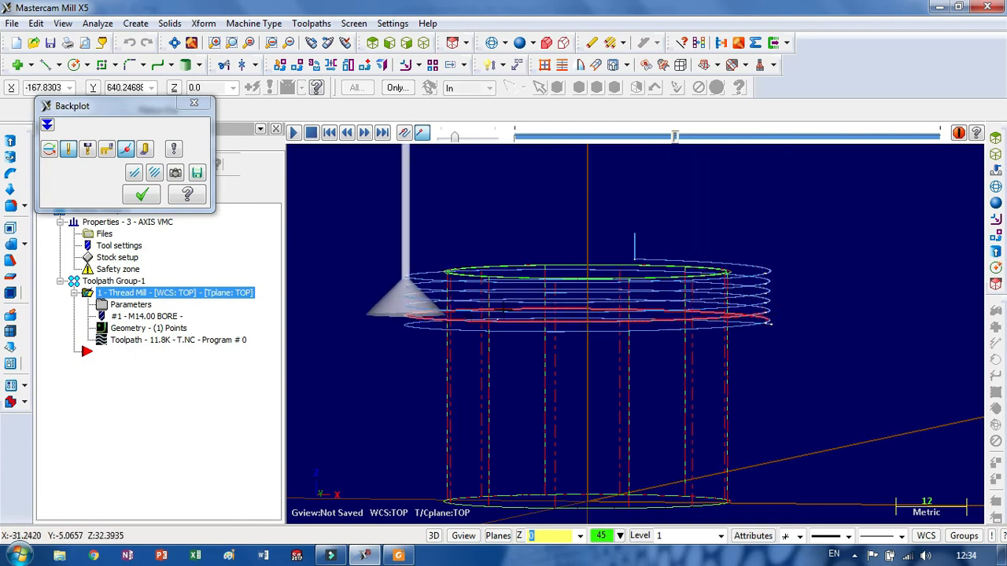
click(141, 195)
Step: Run a solid verification of the thread mill operation on the cylinder stock and reduce the simulation speed
scroll(653, 325, down, 3)
scroll(653, 325, up, 6)
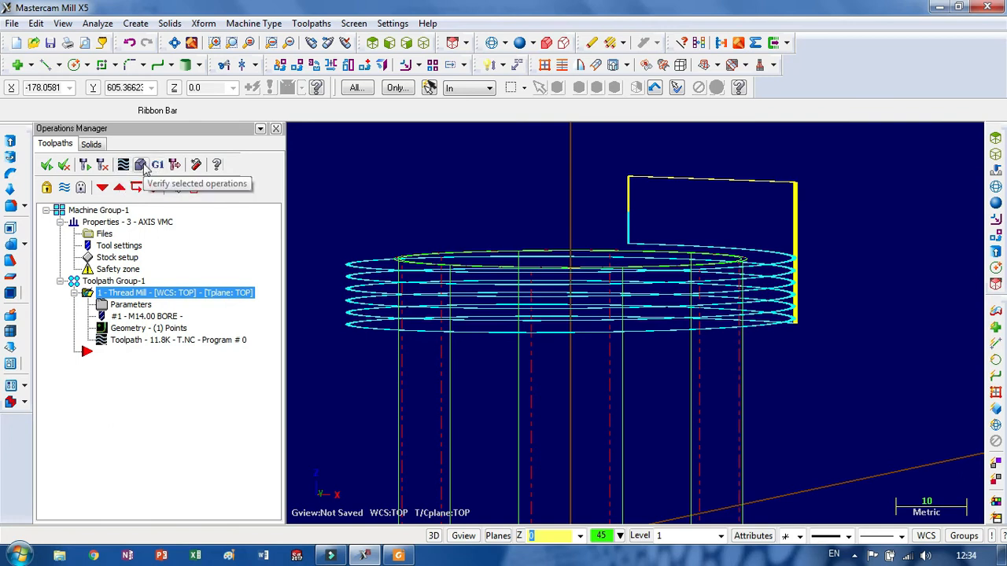
click(142, 165)
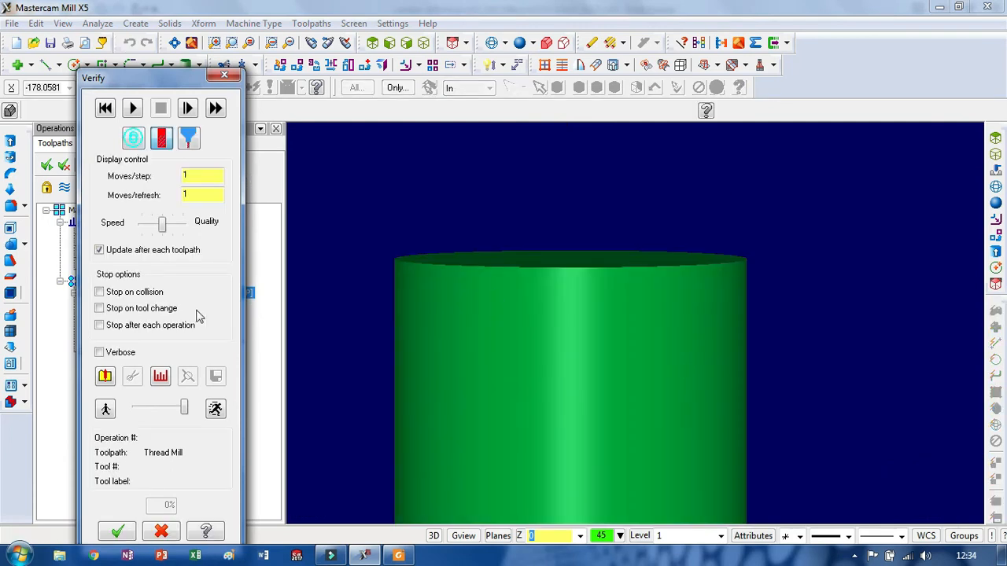
click(132, 109)
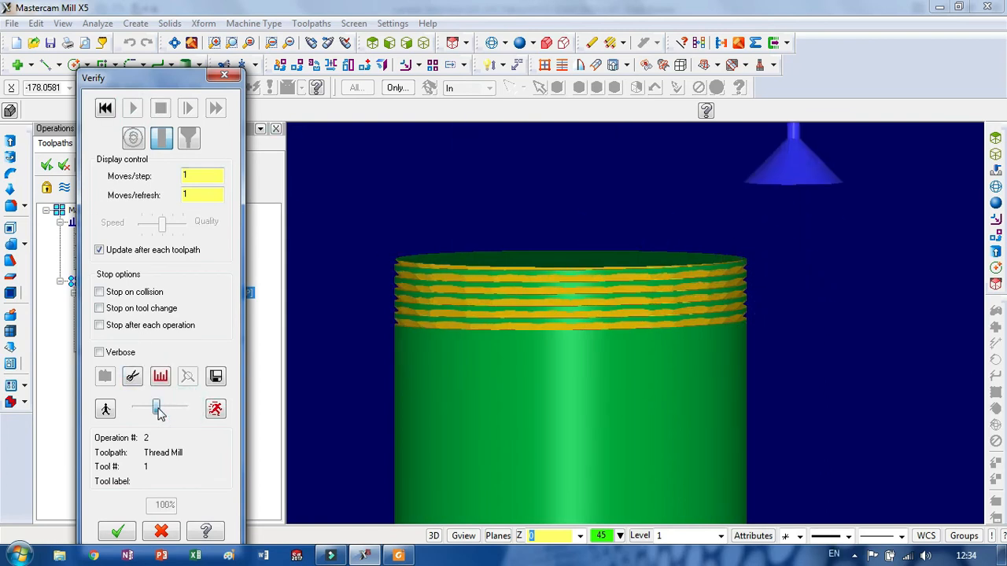
Step: Rerun the solid verification from the start, view the partly cut thread obliquely from above, and close the verification
click(105, 109)
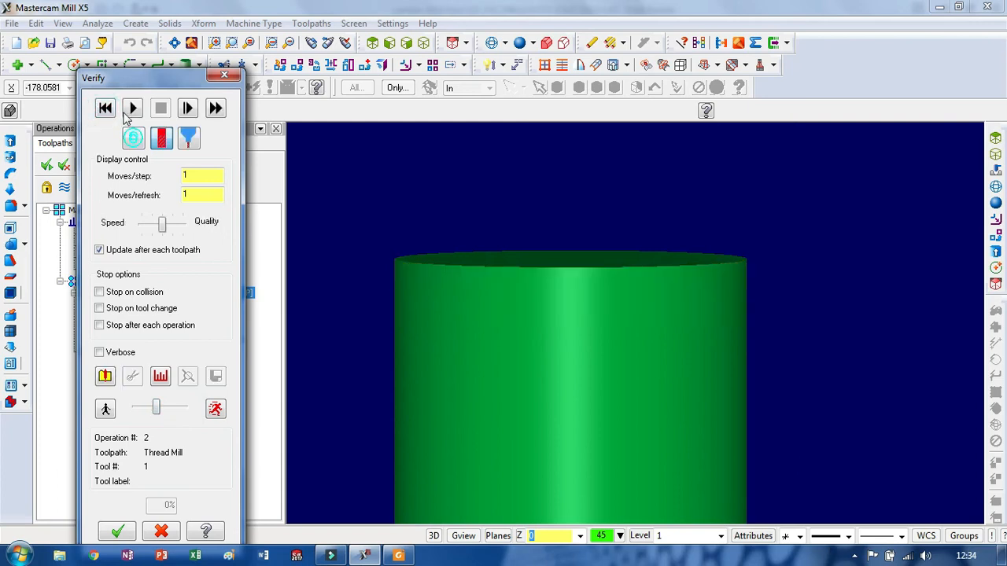
click(132, 108)
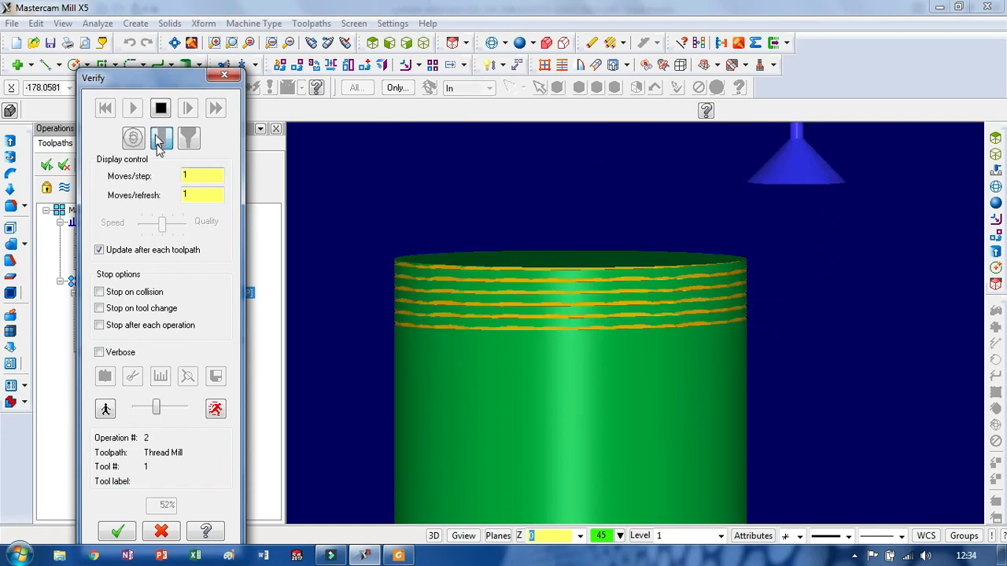
middle_drag(415, 214, 410, 258)
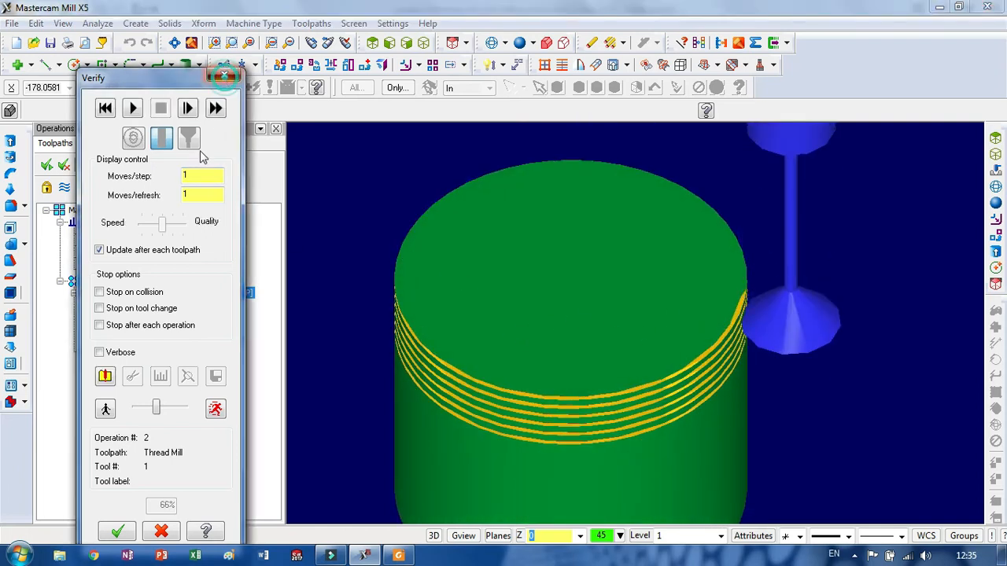
click(224, 74)
Step: Play a short backplot of the thread mill toolpath from the oblique view and close it
click(123, 167)
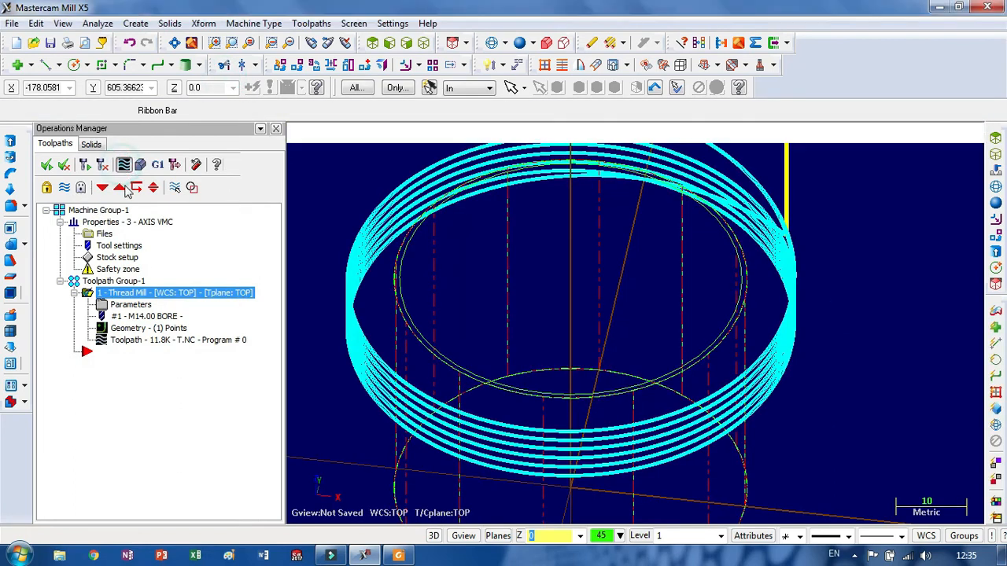
click(293, 131)
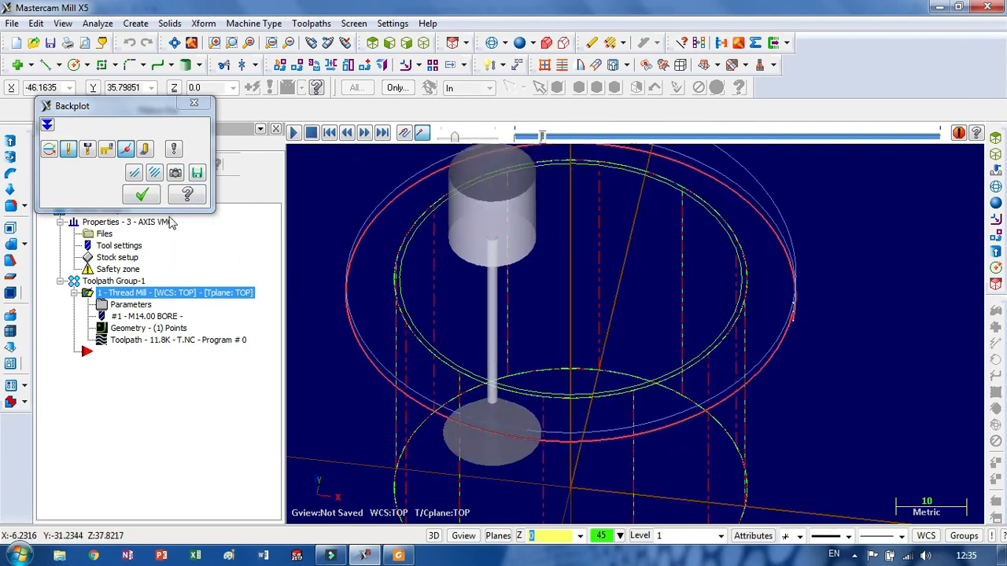
click(194, 103)
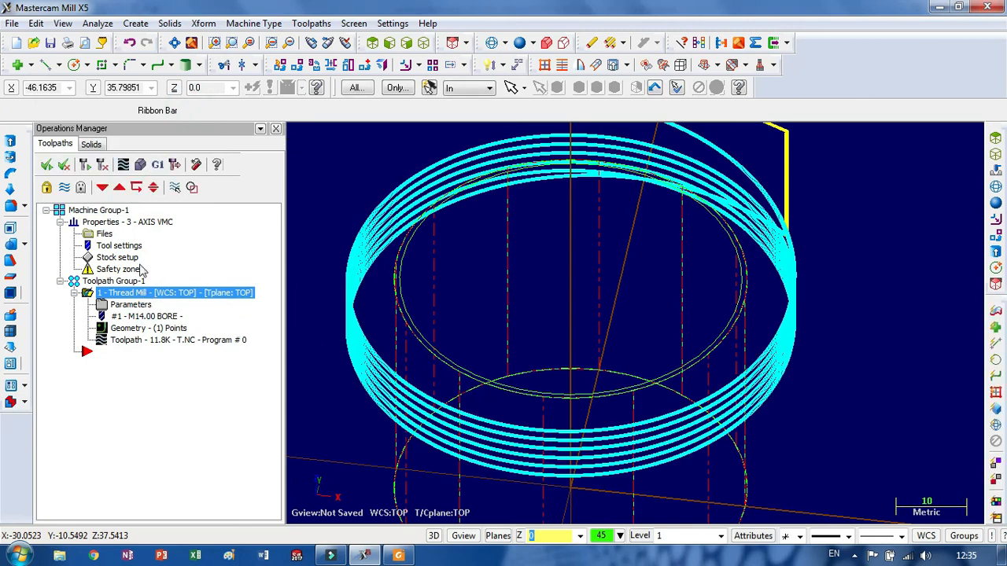
Step: Verify the thread mill operation again at maximum simulation speed and inspect the cut thread's profile from the side
click(142, 164)
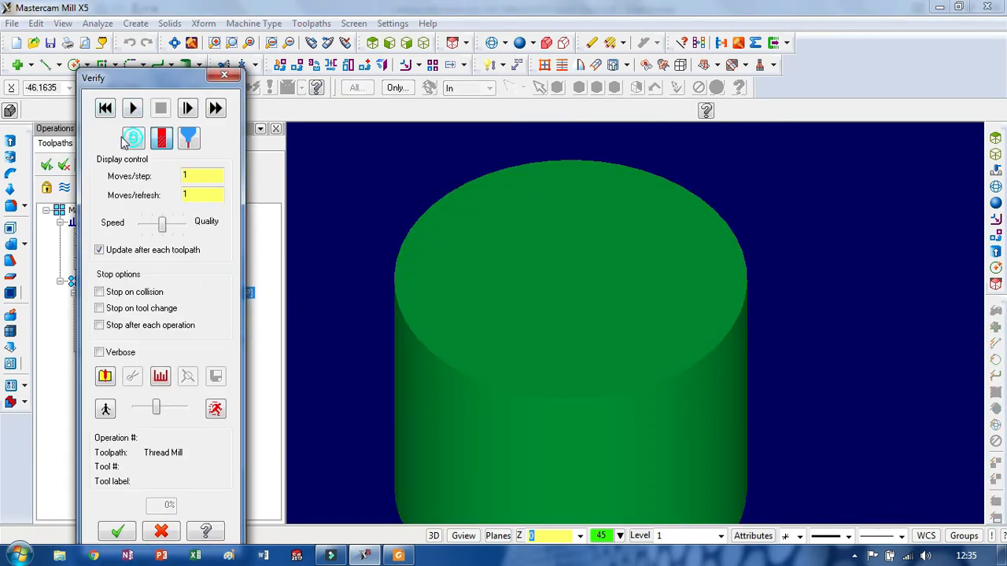
click(133, 110)
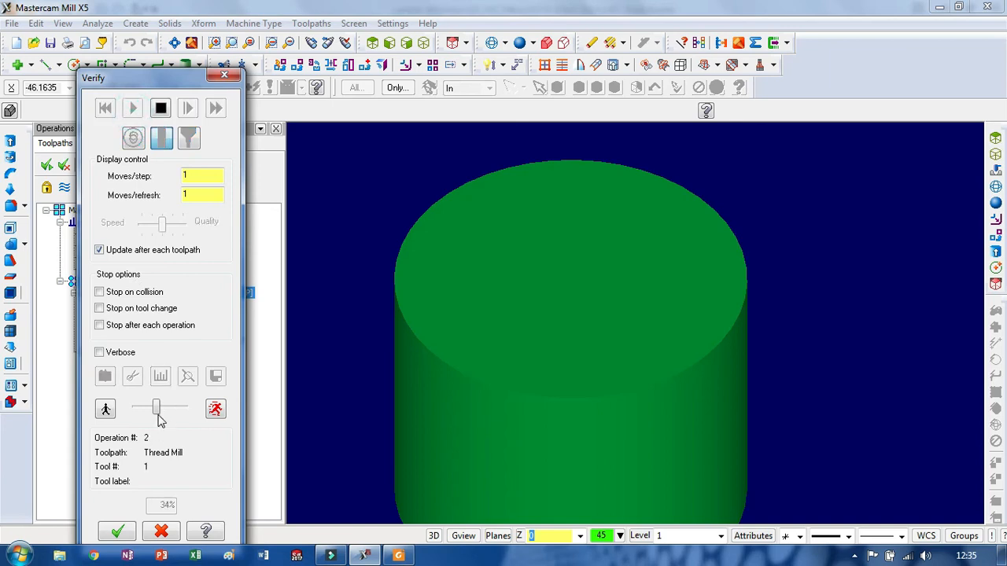
drag(157, 415, 197, 416)
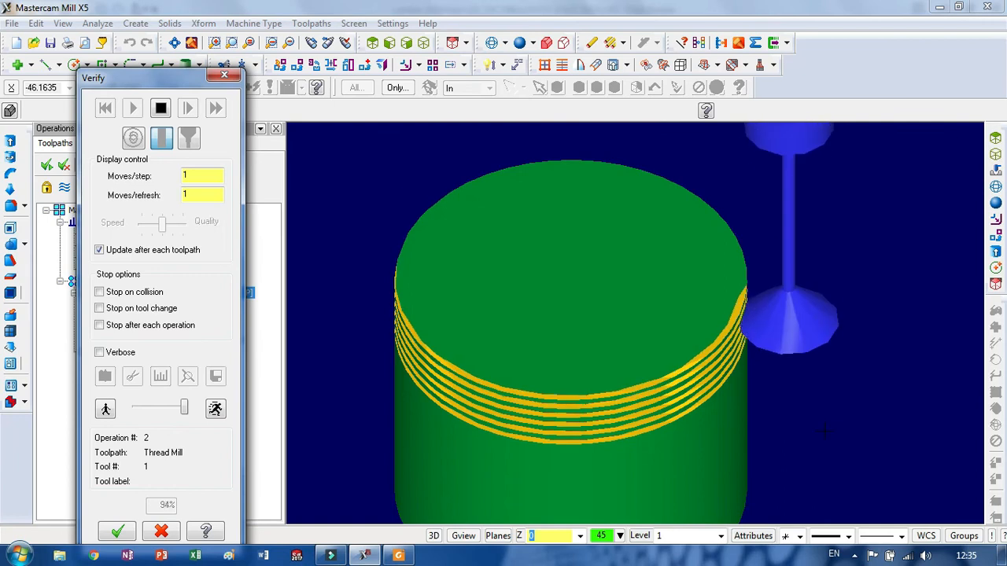
middle_drag(821, 417, 829, 367)
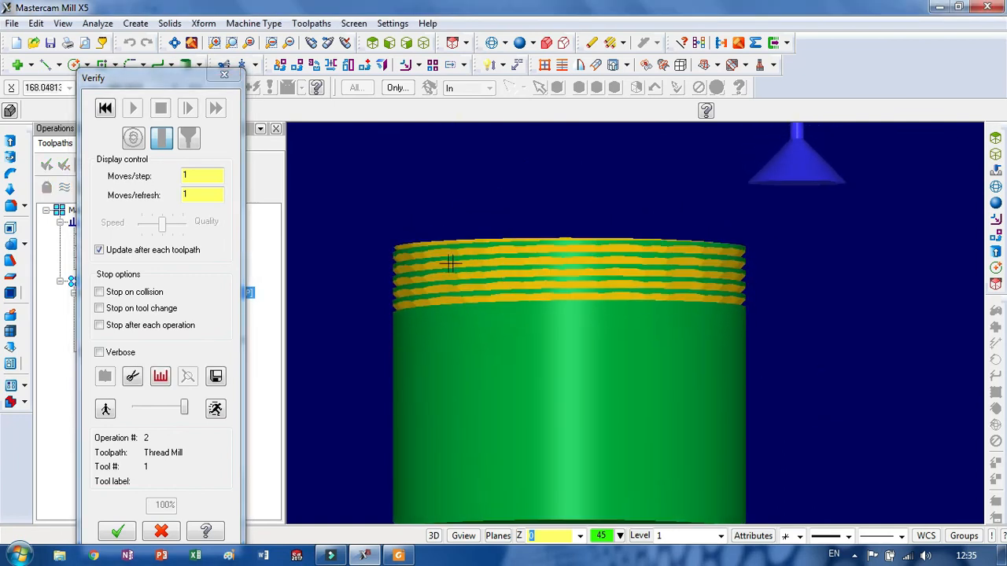
scroll(451, 263, up, 5)
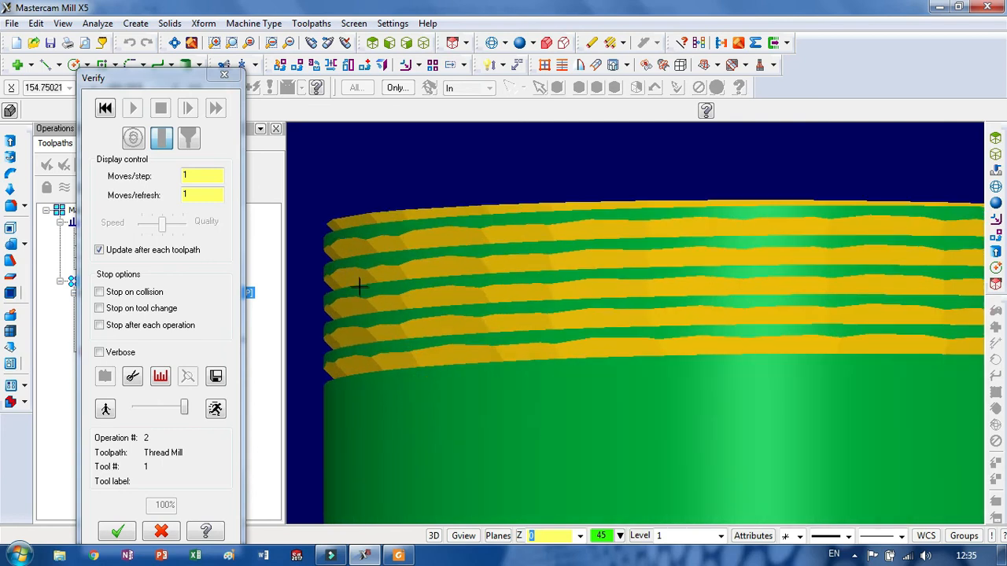
scroll(359, 287, down, 5)
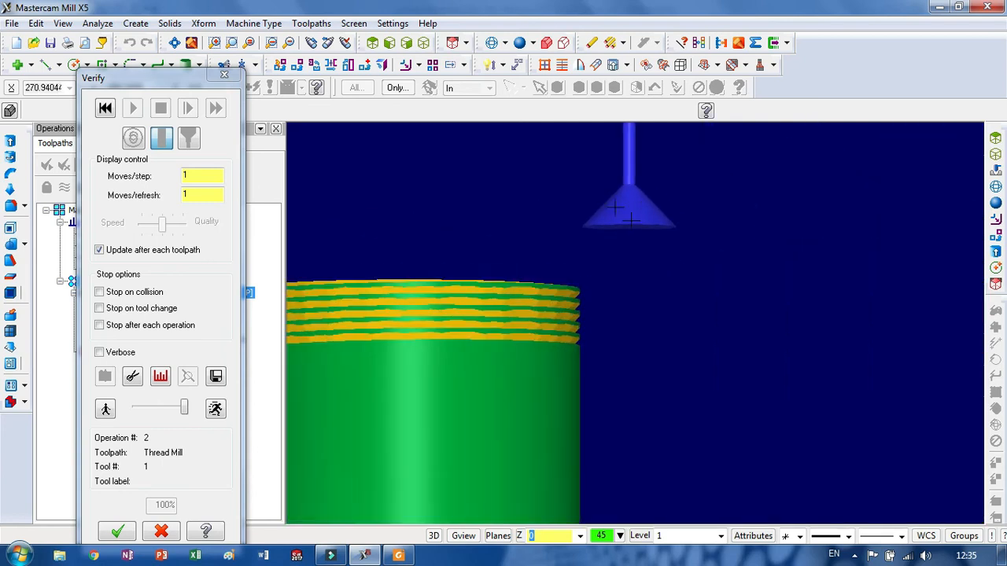
Step: Inspect the cut thread up close and obliquely from above, and close the verification
scroll(629, 219, up, 3)
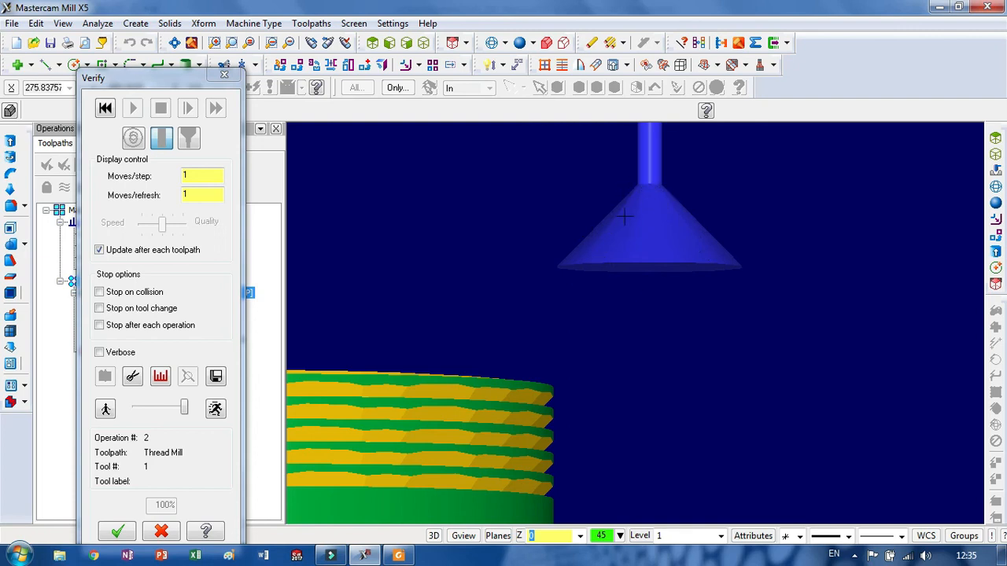
scroll(763, 292, down, 2)
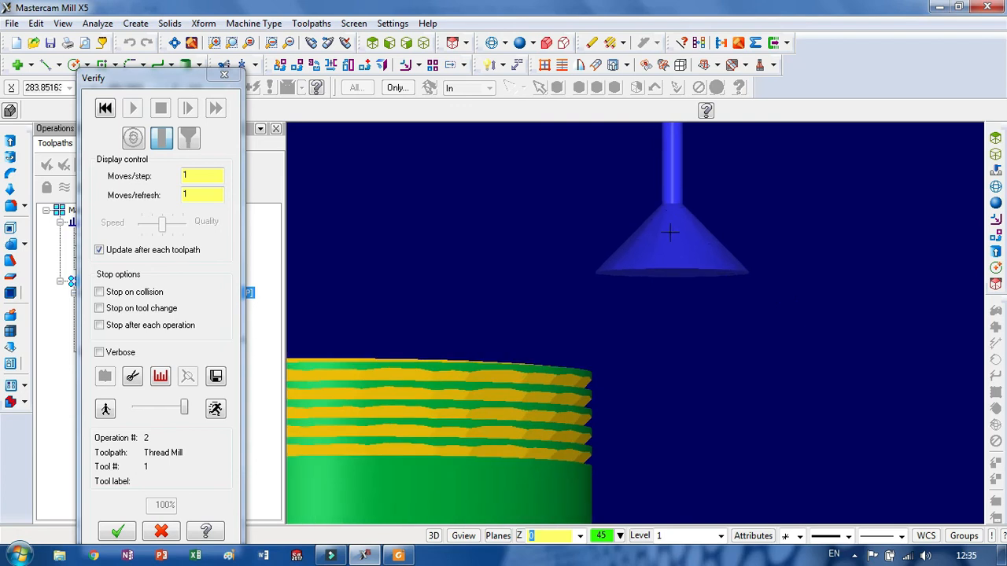
scroll(671, 232, down, 3)
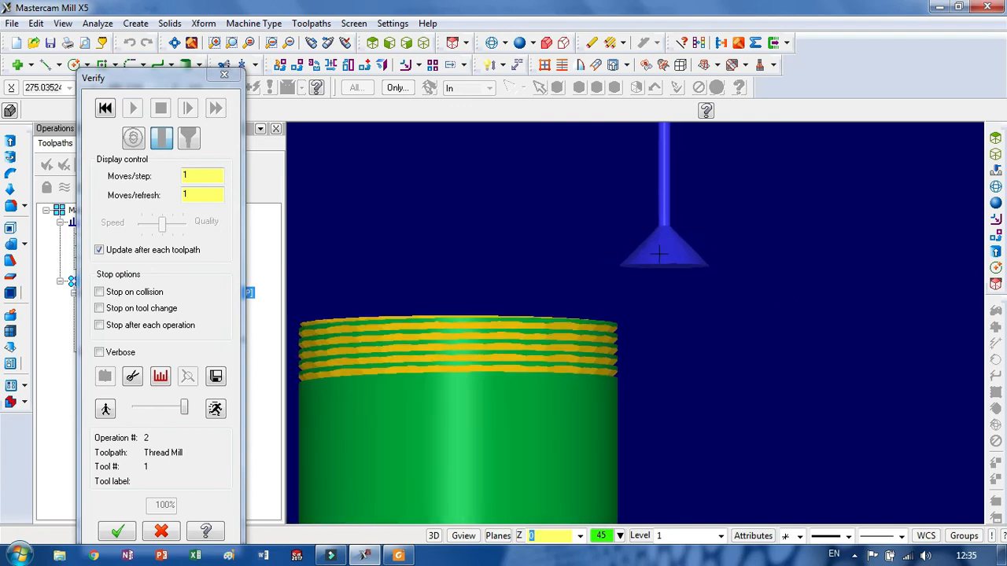
scroll(718, 321, down, 2)
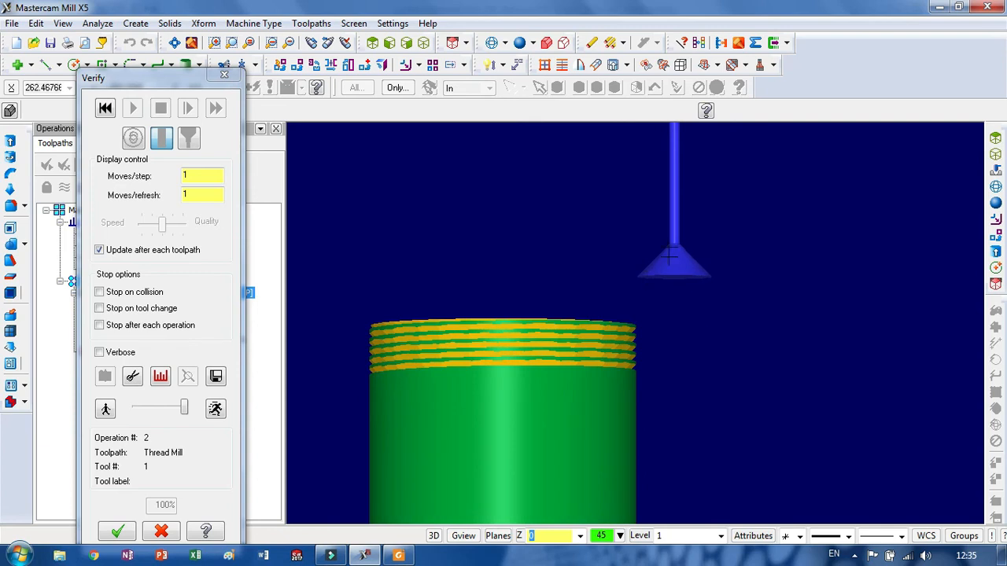
middle_drag(714, 354, 726, 426)
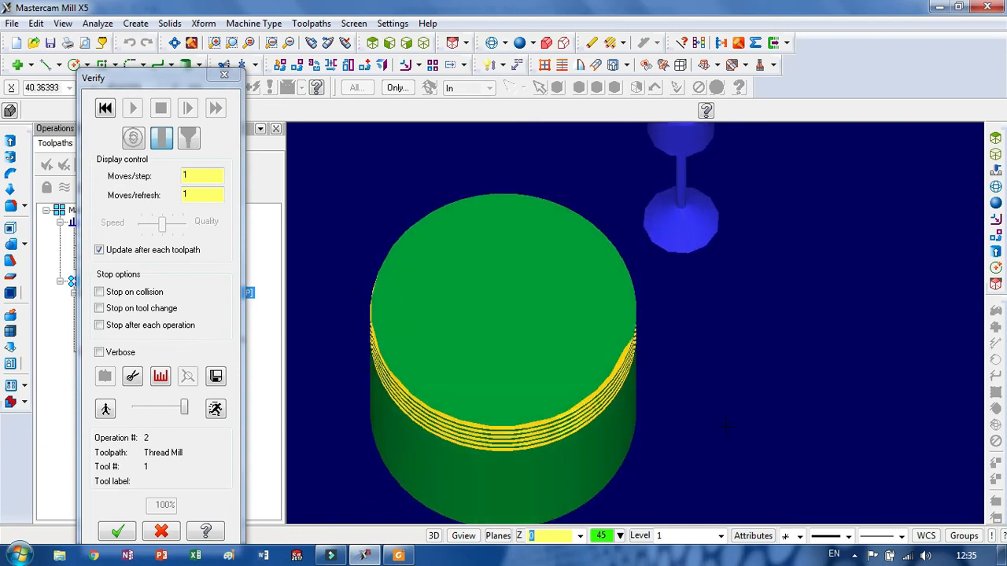
click(225, 74)
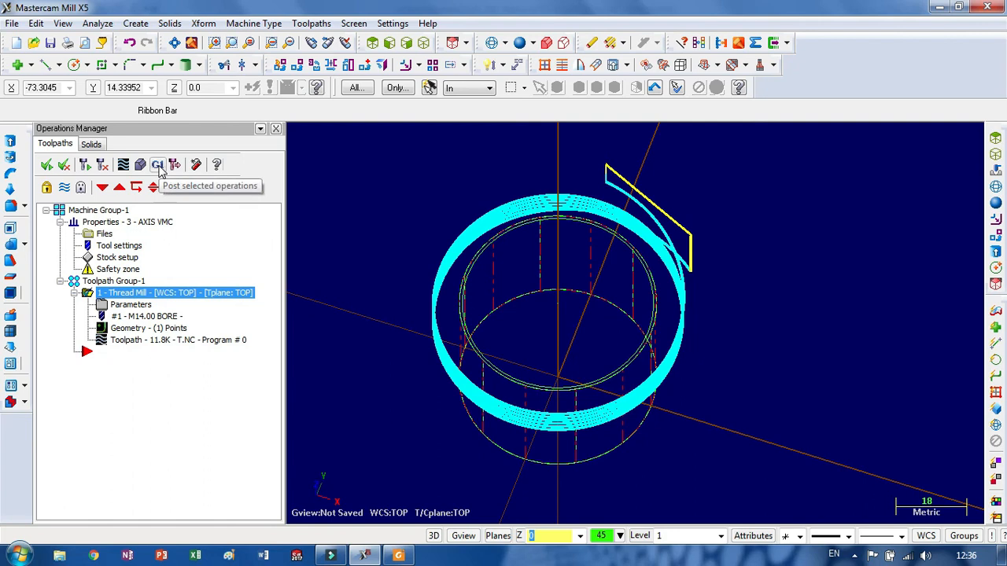
Step: Post-process the thread mill operation and save the NC code as T in the NC folder, opening it in the code editor
click(159, 166)
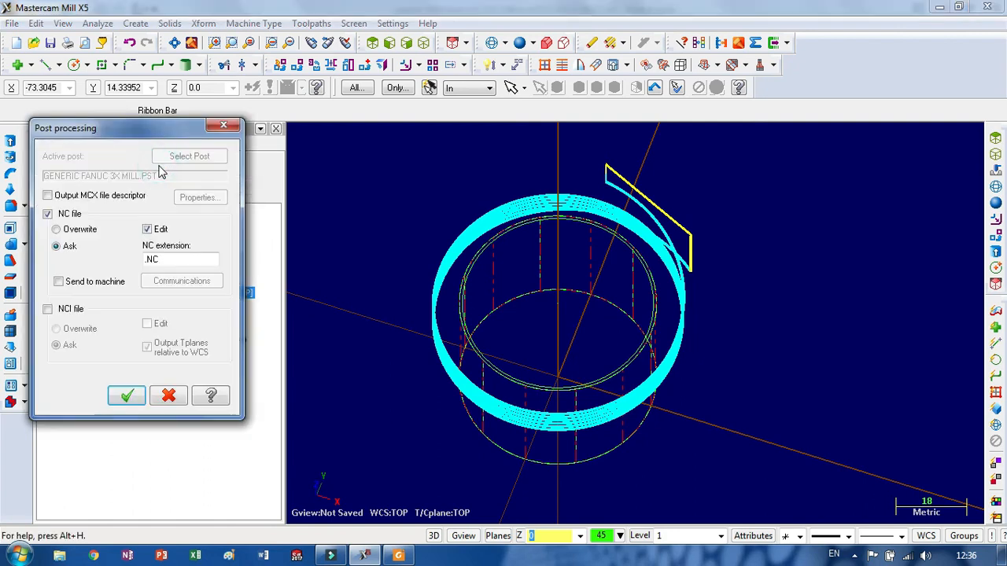
click(125, 395)
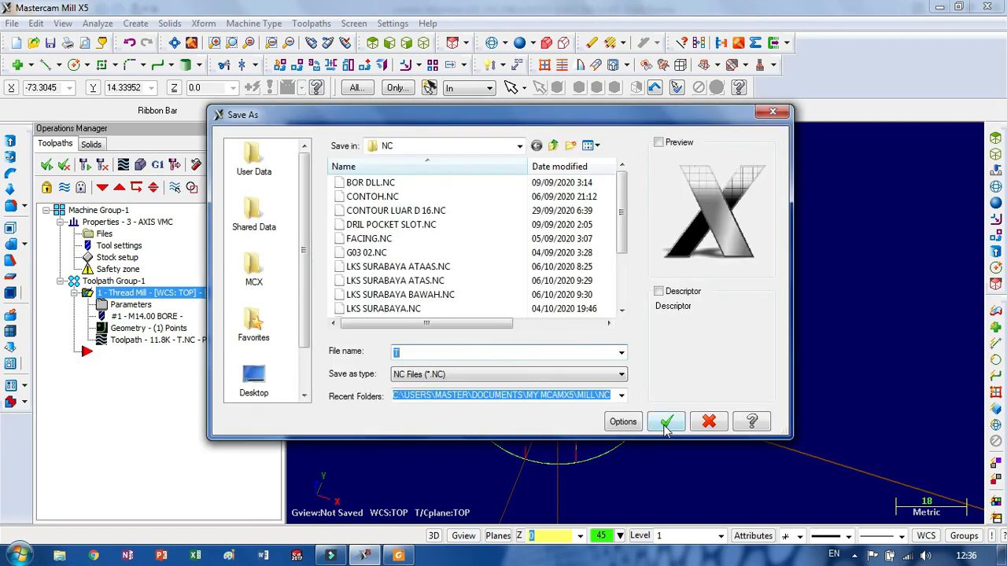
click(667, 422)
click(541, 287)
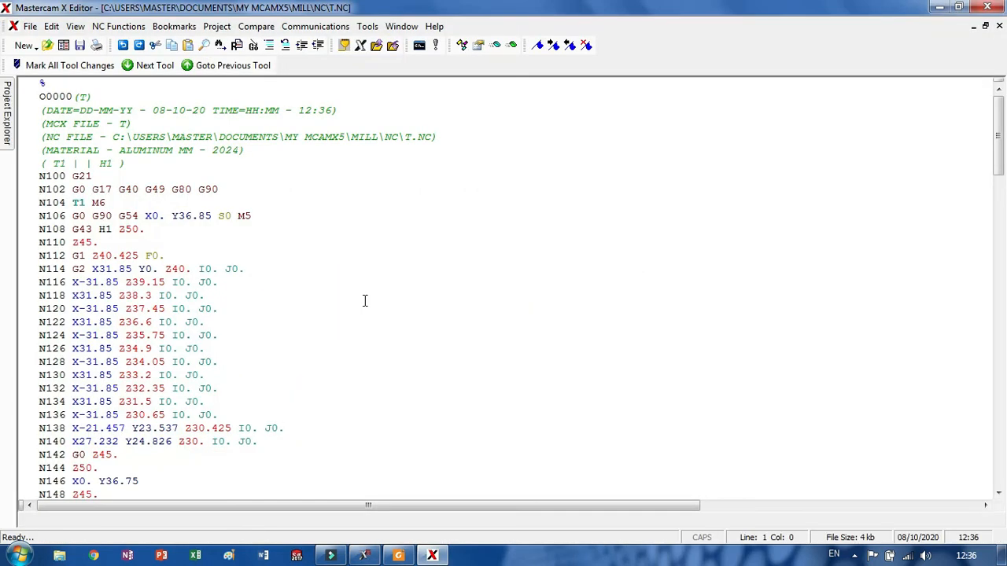
Step: Review the posted thread mill program from its first block to the program end and return to the beginning
click(154, 296)
scroll(290, 353, down, 17)
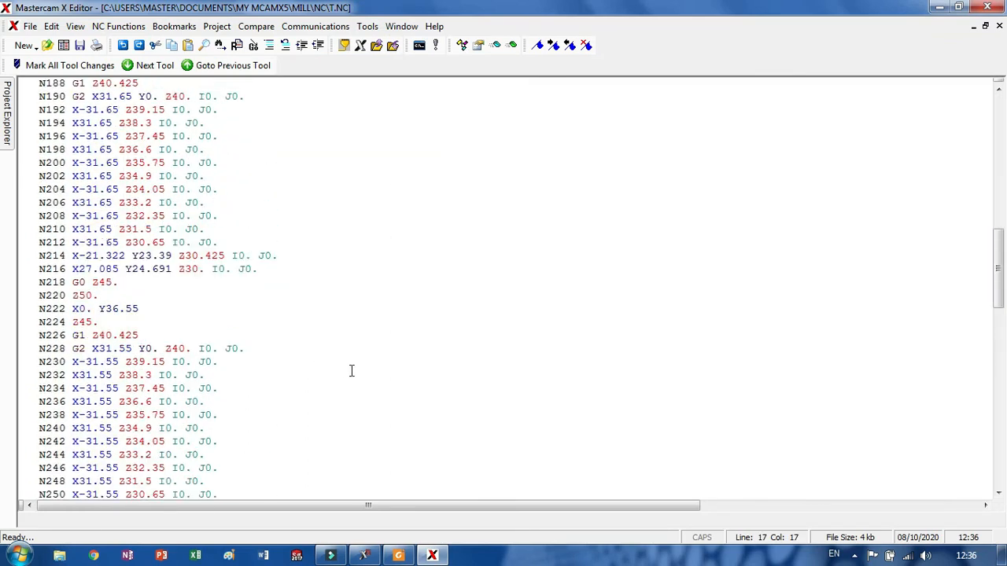
scroll(352, 370, down, 20)
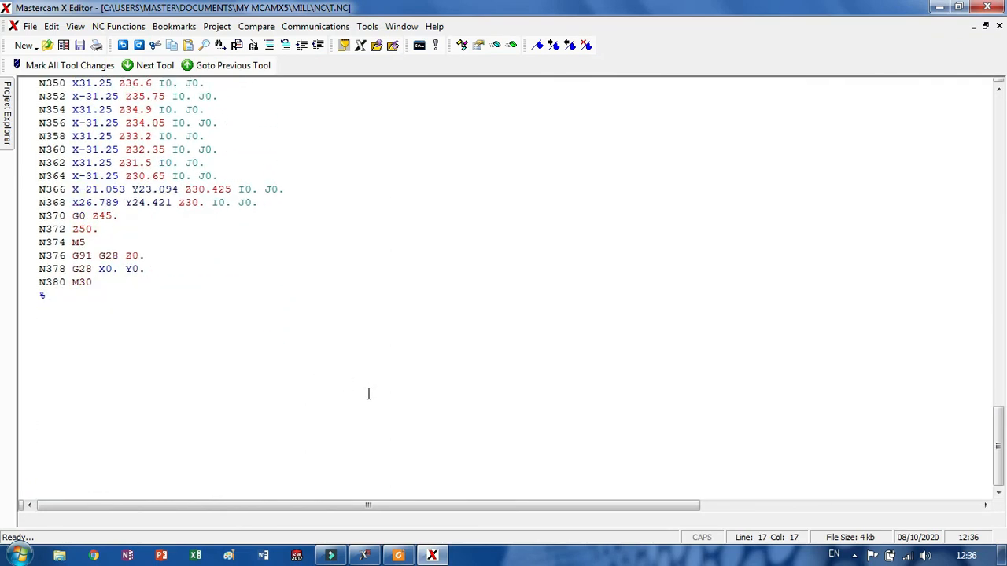
scroll(366, 386, up, 20)
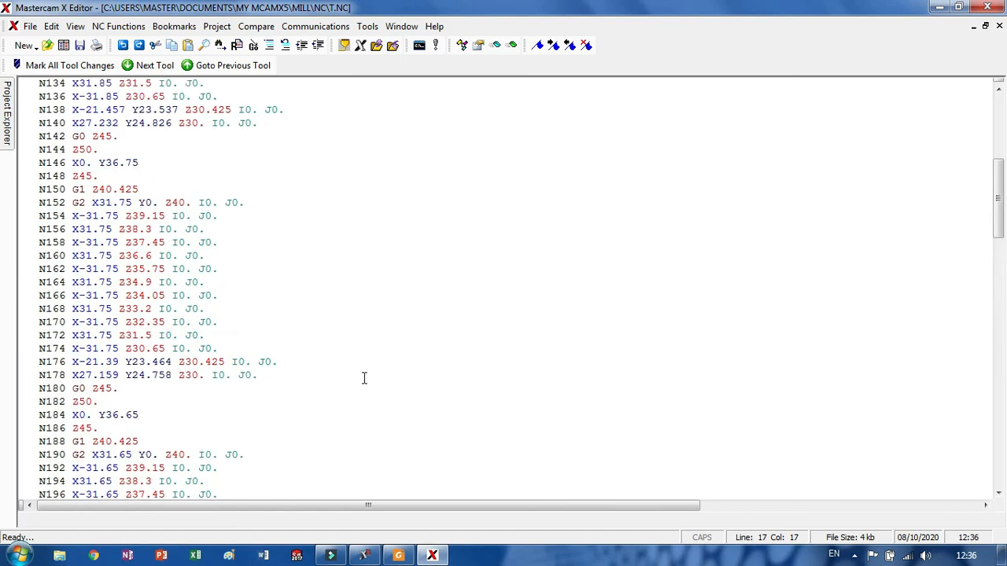
scroll(357, 362, up, 9)
Step: Examine the tool change, G54 work offset and G43 H1 length compensation codes in blocks N104 to N108
click(91, 203)
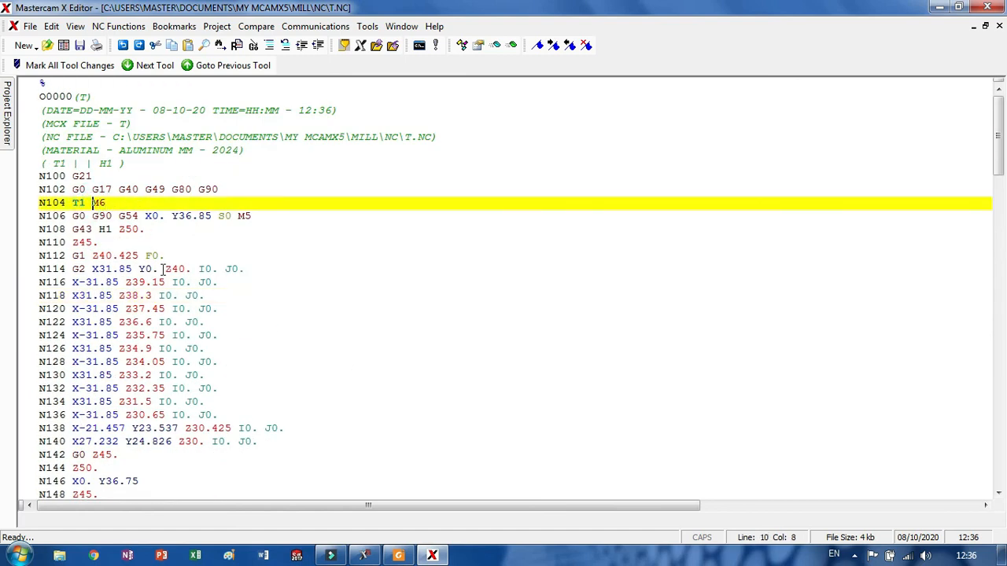
drag(99, 228, 145, 229)
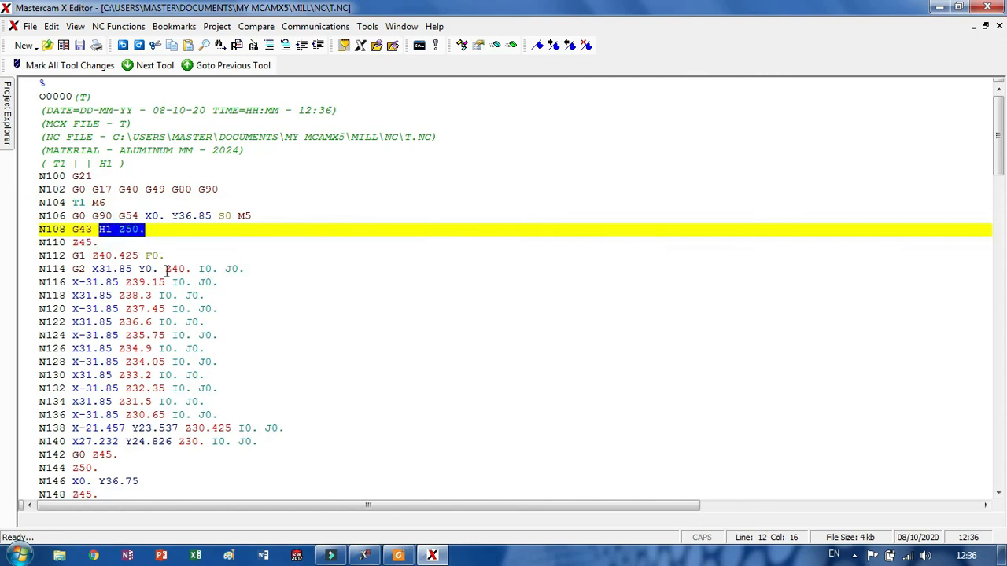
click(81, 229)
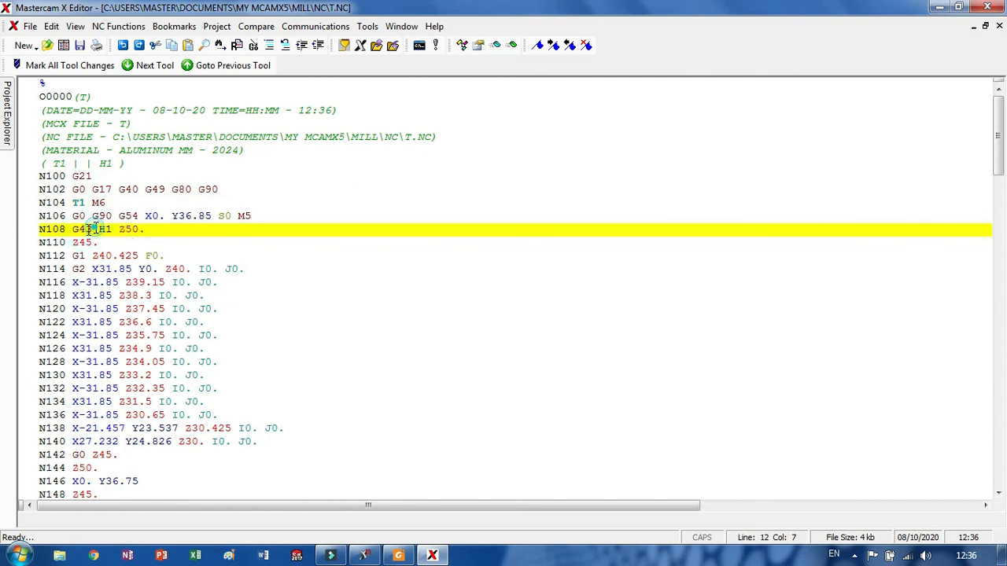
double_click(87, 229)
click(123, 216)
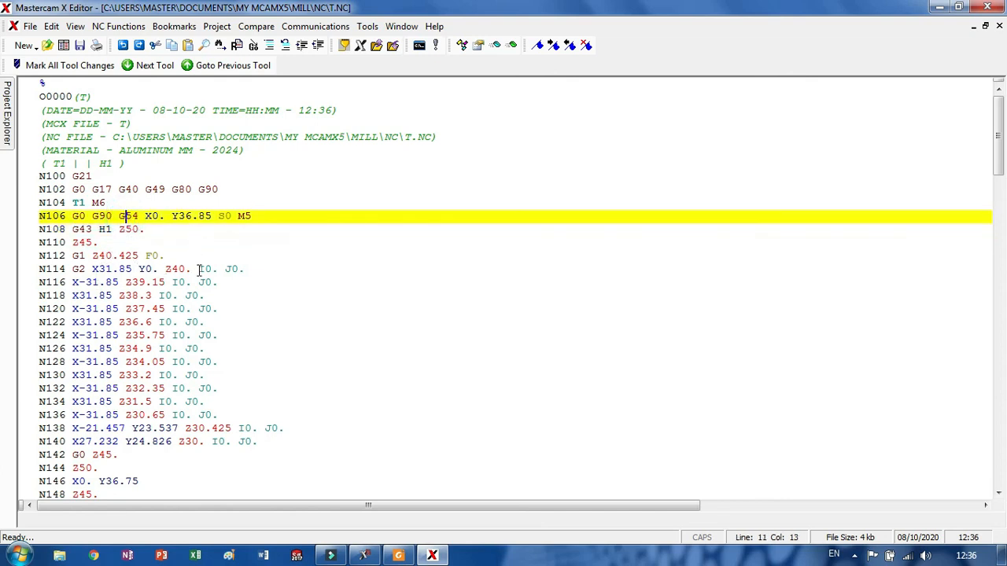